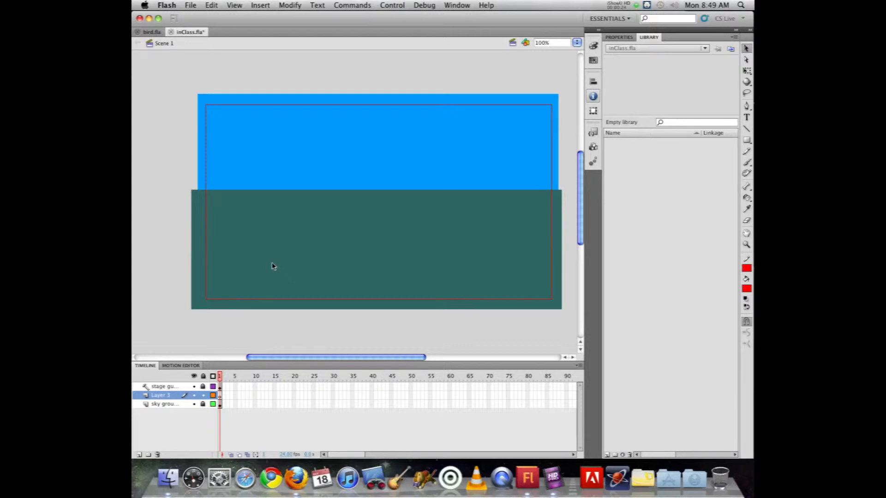
Rename the layer between the stage guide and sky ground layers as mtn.
double_click(161, 396)
type("mtn")
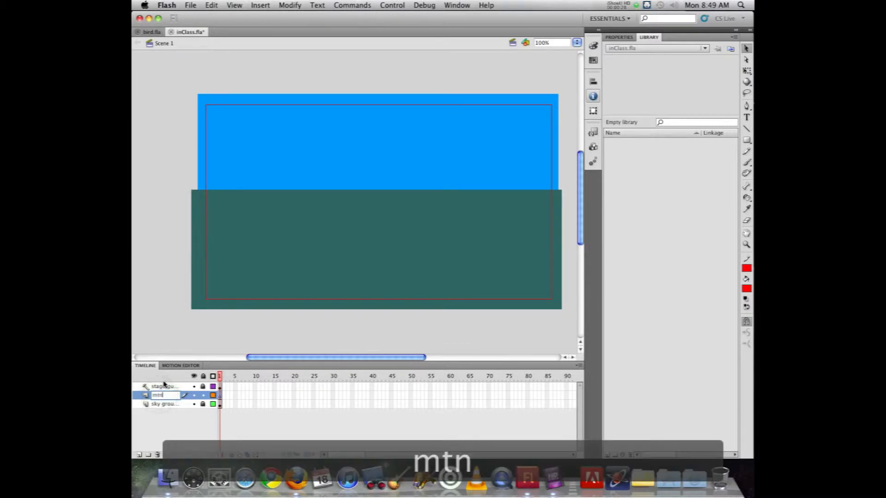
key("Return")
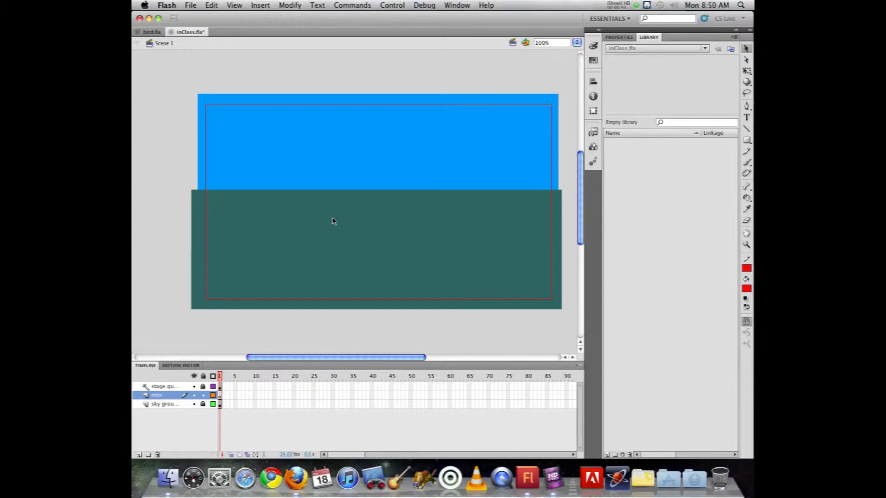
Zoom the stage out to 50% and activate the Brush tool.
key("super+minus")
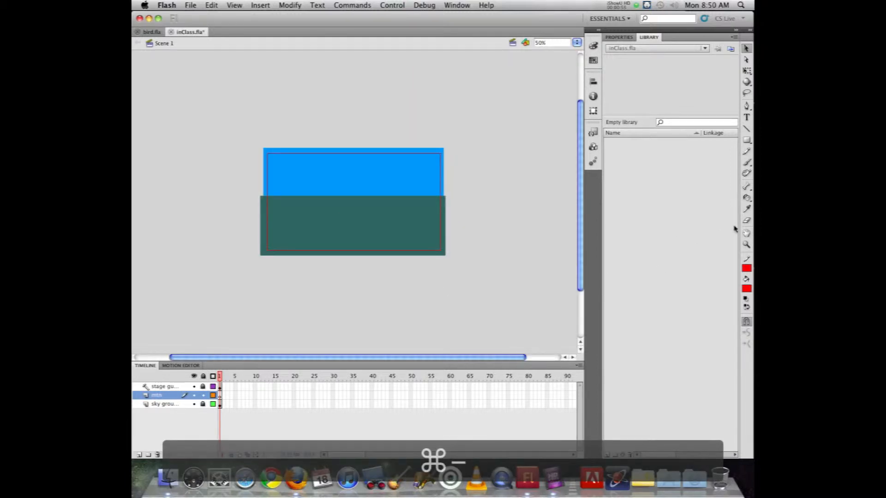
left_click(746, 163)
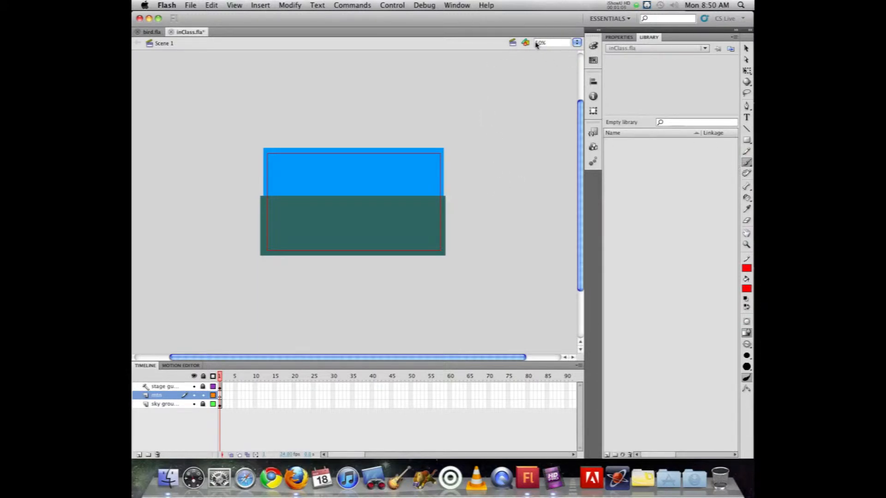
View the stage at 100%, 400% and 25% magnification, and return to 50%.
left_click(577, 43)
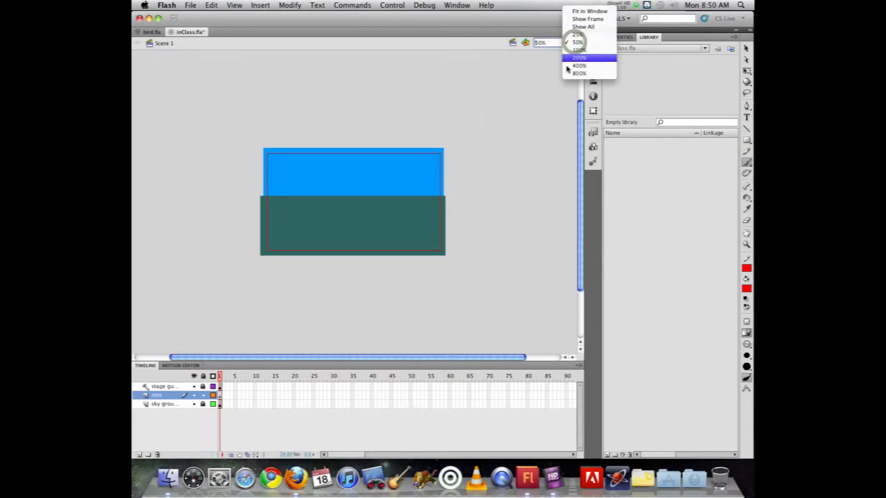
left_click(575, 50)
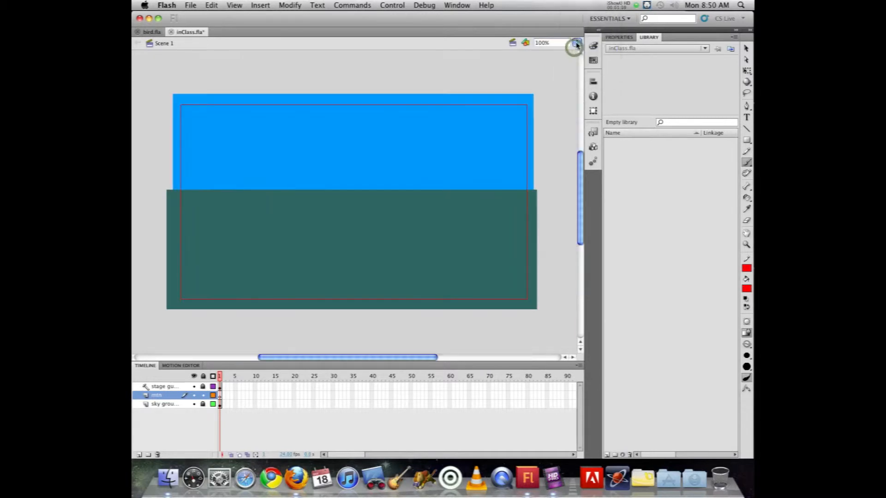
left_click(577, 43)
left_click(573, 59)
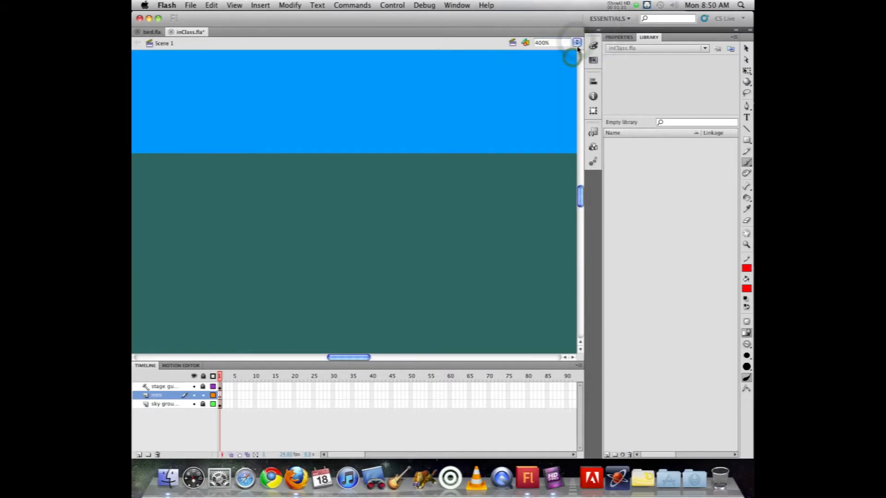
left_click(577, 42)
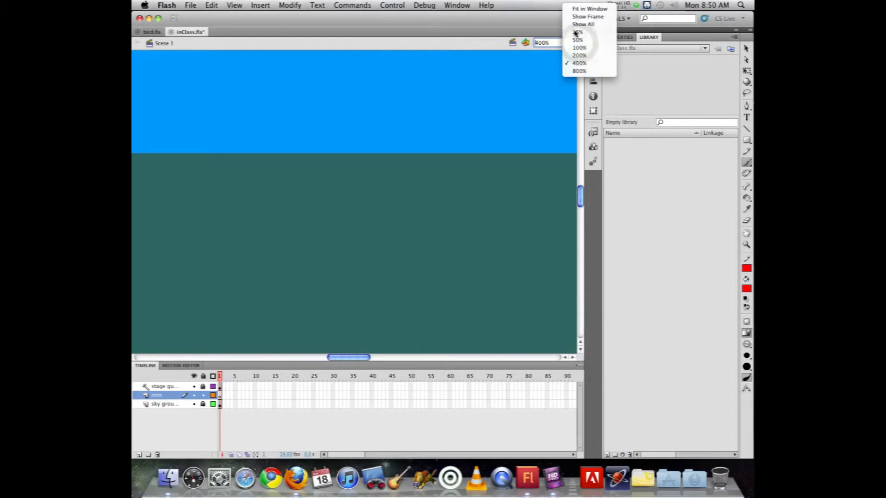
left_click(577, 35)
left_click(577, 43)
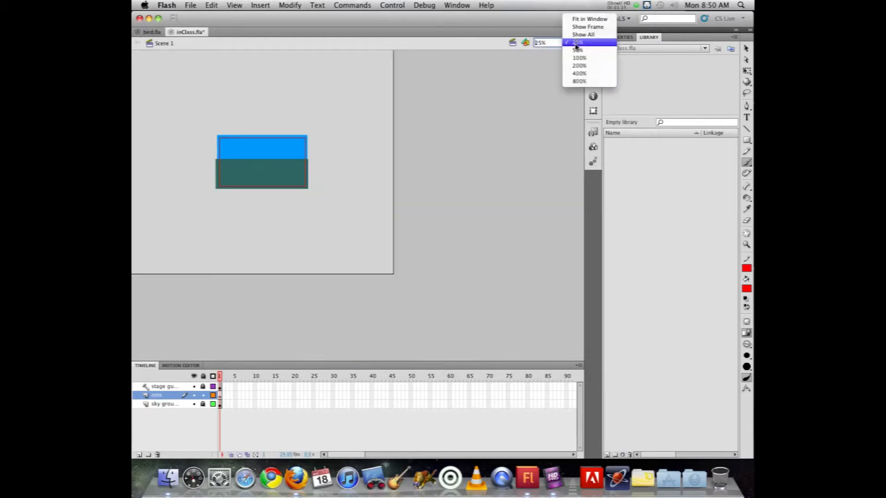
left_click(575, 52)
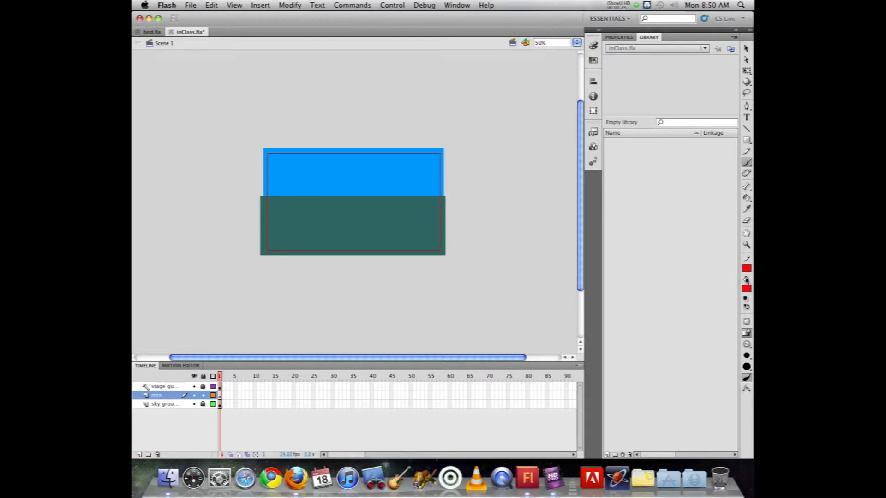
Brush a closed, jagged mountain range outline in violet across the horizon, extending well past both sides of the stage.
left_click(746, 289)
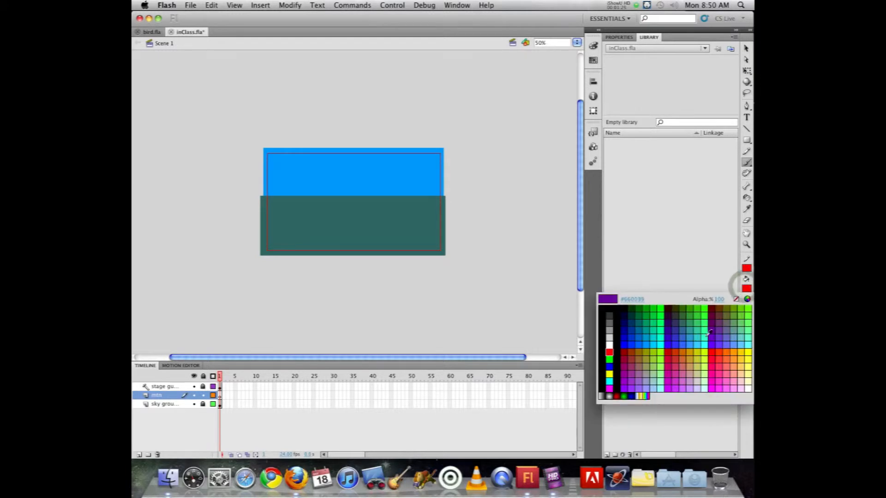
left_click(720, 307)
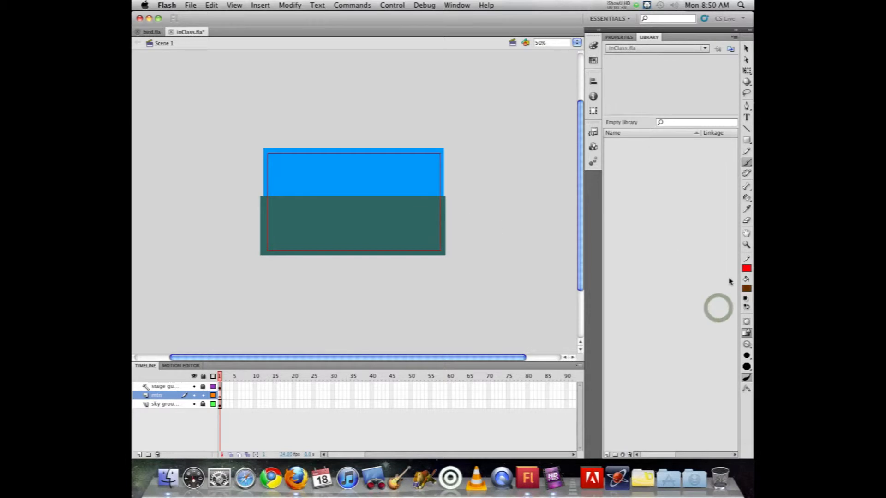
left_click(747, 289)
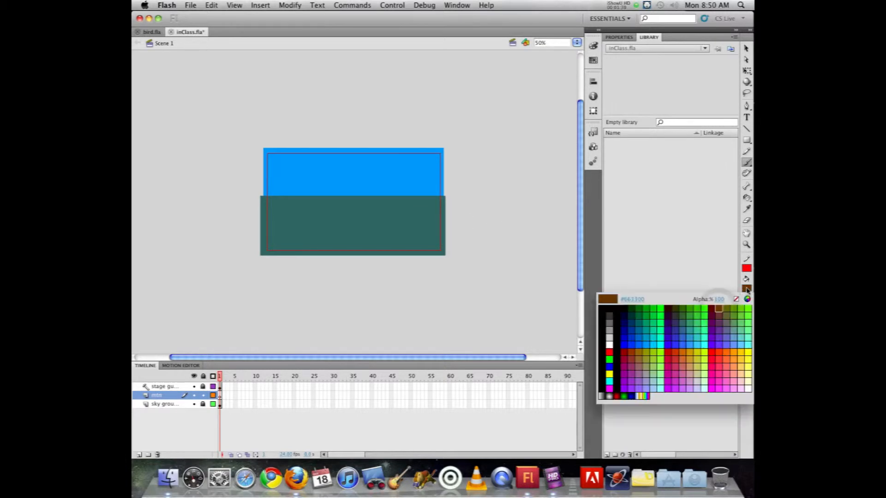
left_click(714, 341)
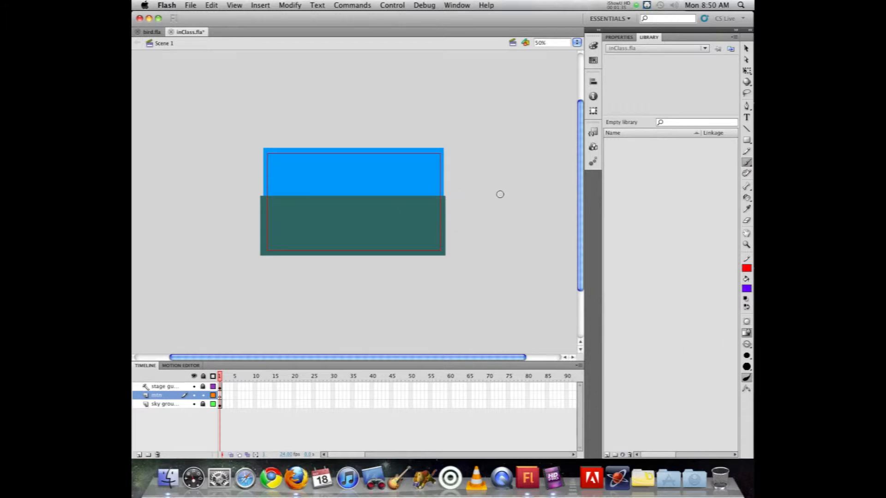
mouse_move(498, 186)
left_mouse_down()
mouse_move(479, 195)
mouse_move(470, 182)
mouse_move(388, 191)
mouse_move(371, 181)
mouse_move(351, 190)
mouse_move(325, 182)
mouse_move(158, 203)
left_mouse_up()
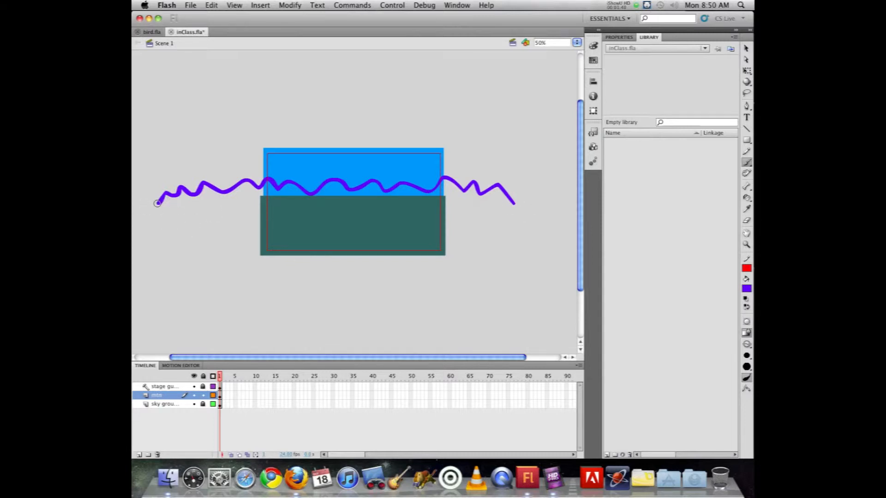
mouse_move(158, 201)
left_mouse_down()
mouse_move(146, 189)
mouse_move(139, 202)
left_mouse_up()
mouse_move(514, 203)
left_mouse_down()
mouse_move(528, 185)
mouse_move(548, 201)
left_mouse_up()
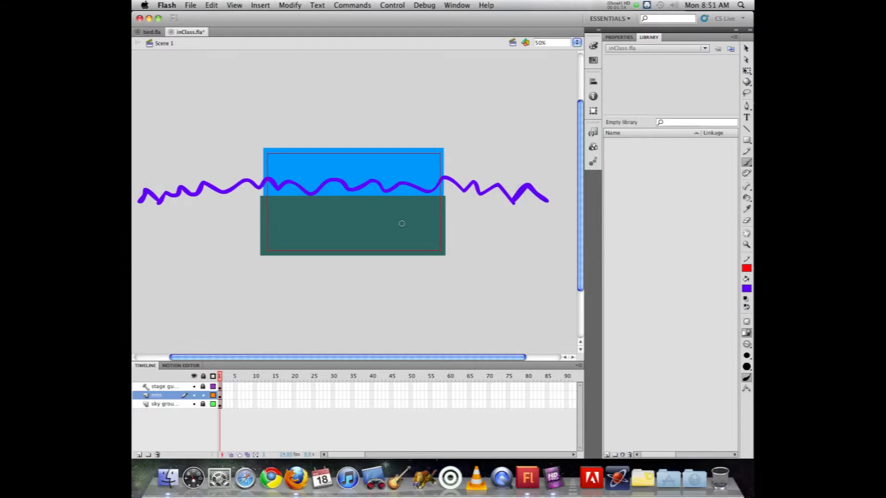
left_click_drag(548, 202, 559, 212)
mouse_move(141, 199)
left_mouse_down()
mouse_move(137, 212)
mouse_move(372, 203)
mouse_move(563, 213)
left_mouse_up()
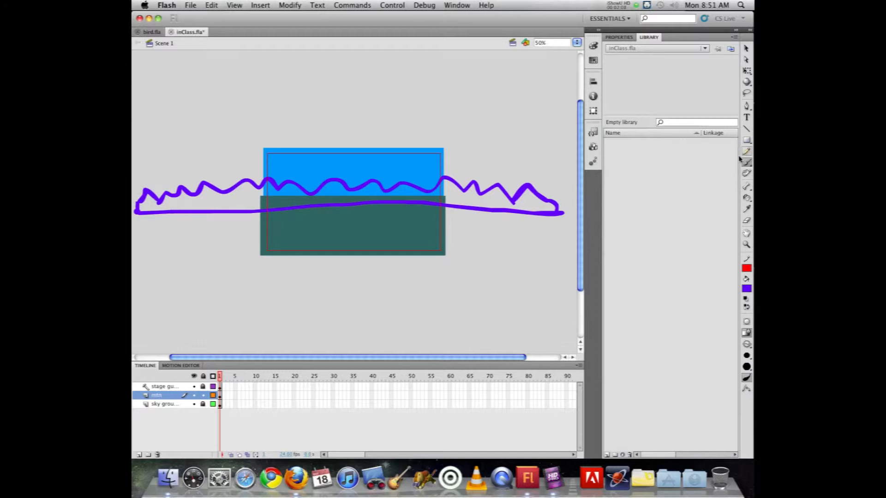
Fill the inside of the mountain outline with a more muted purple using the Paint Bucket tool.
left_click(747, 198)
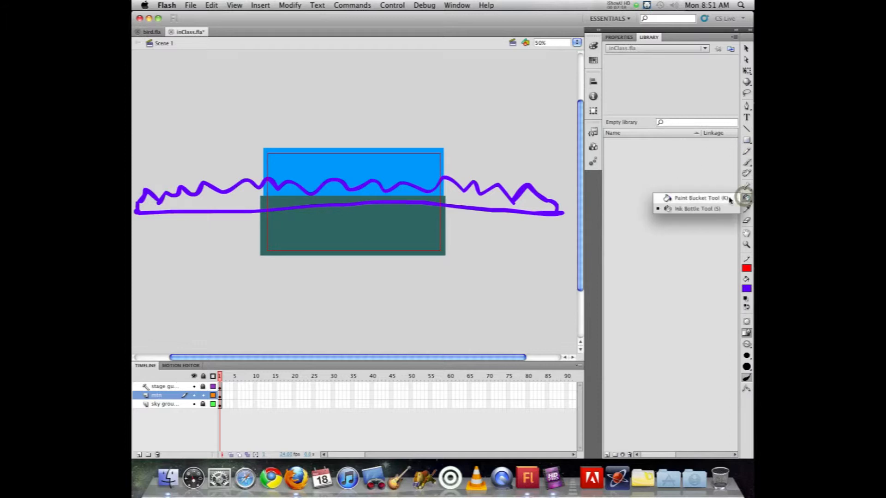
left_click(747, 289)
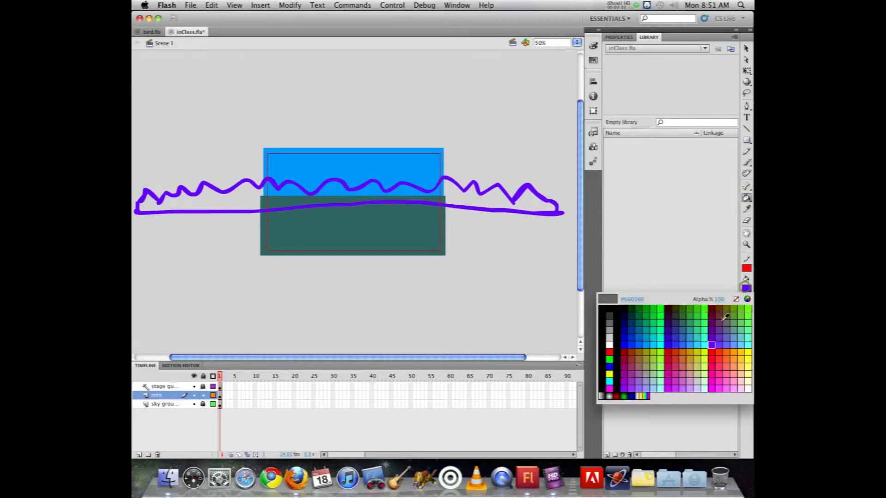
left_click(722, 336)
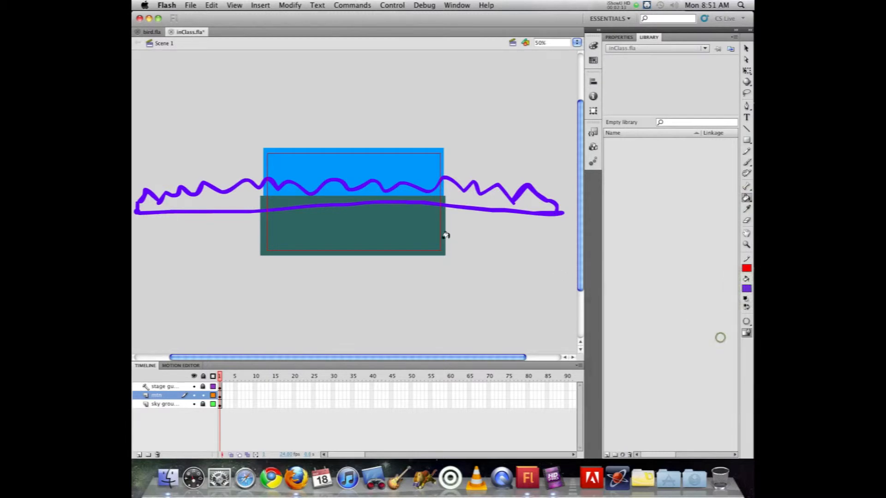
left_click(497, 200)
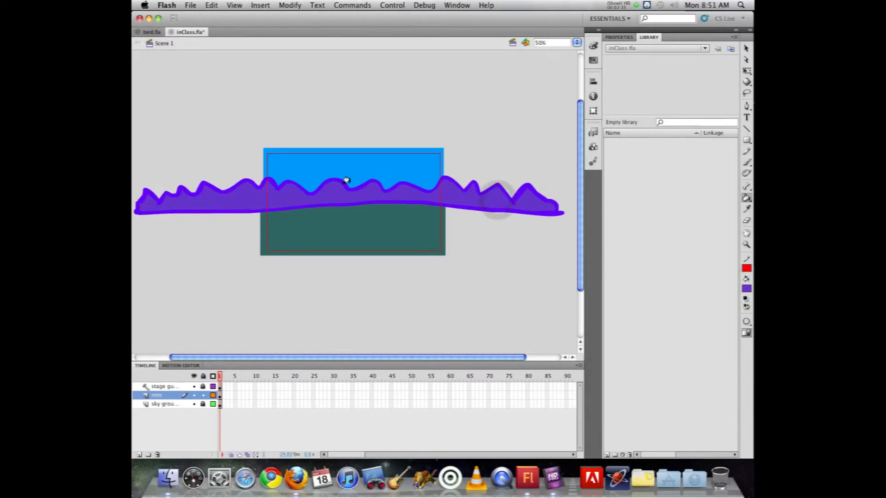
Convert the mountain range's whole fill and outline to a Movie Clip symbol named Mountains, and shift it slightly to the right.
left_click(747, 48)
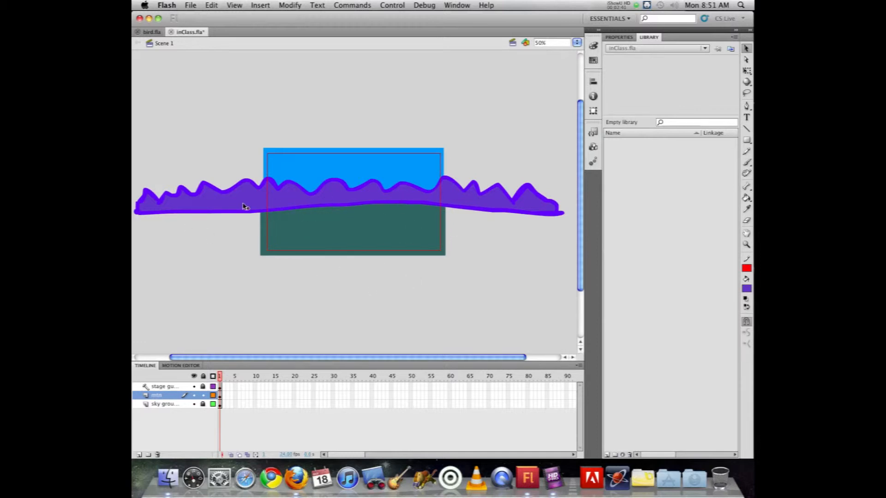
left_click(287, 6)
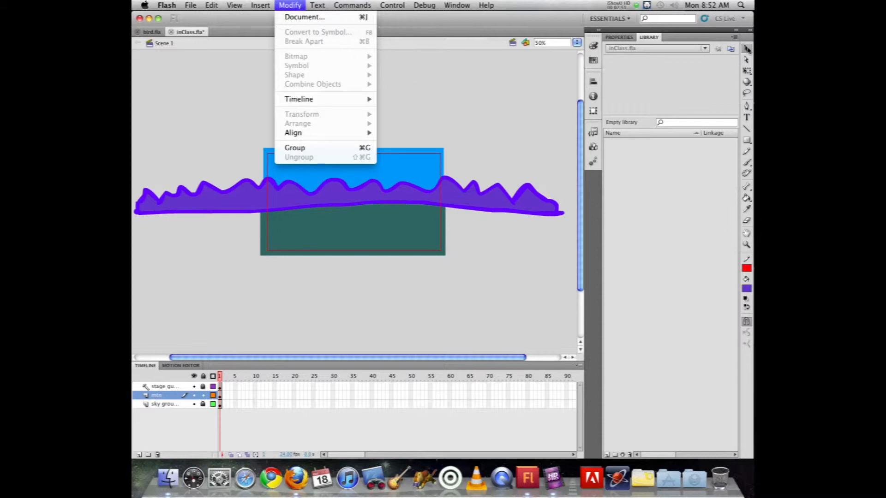
left_click(748, 51)
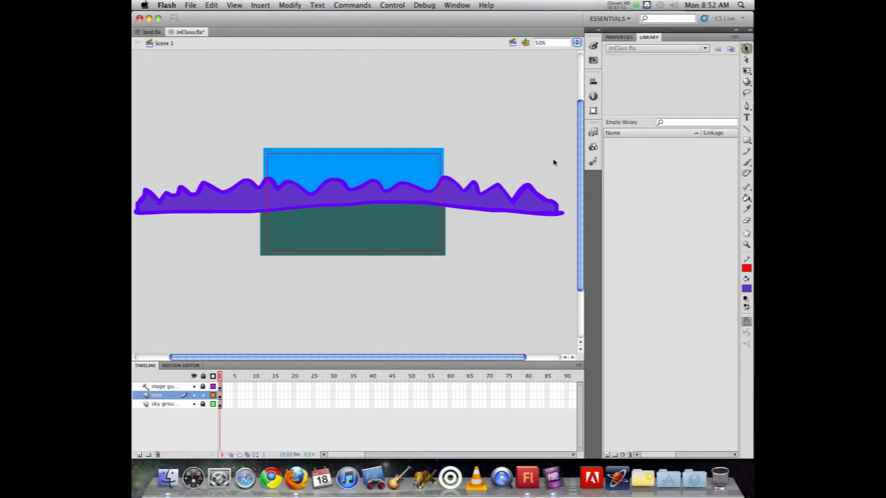
left_click(494, 198)
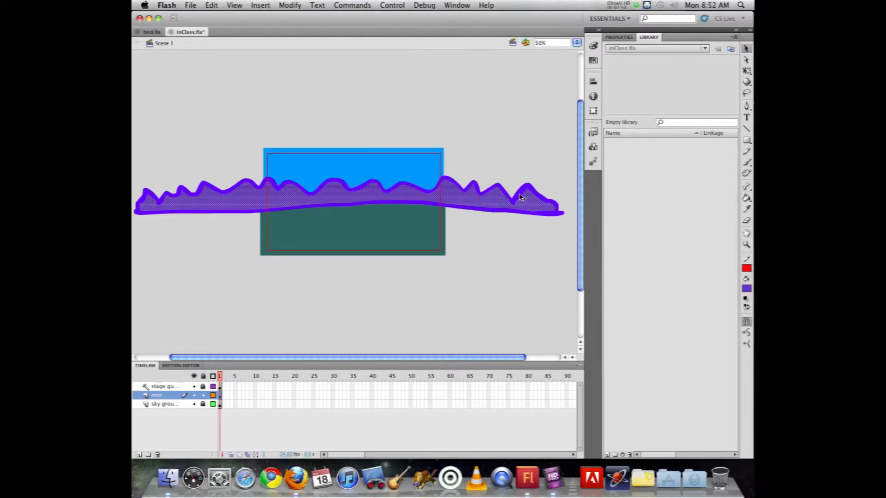
double_click(519, 194)
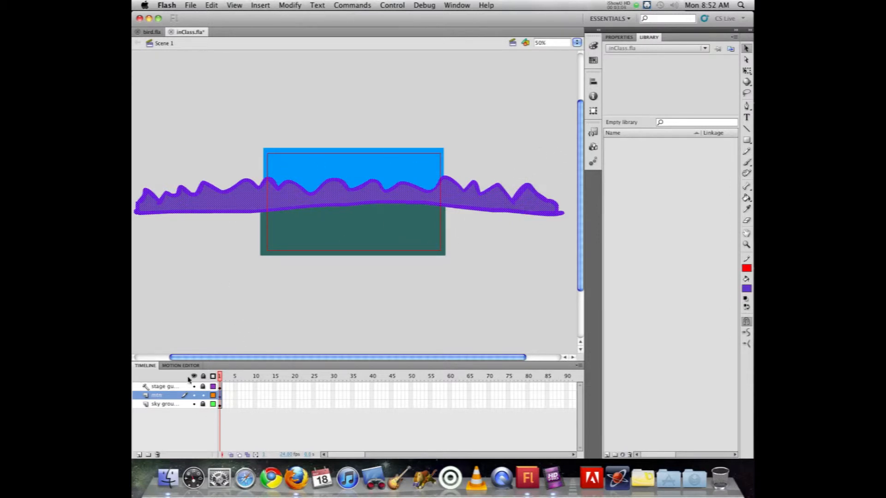
mouse_move(570, 165)
left_mouse_down()
mouse_move(378, 248)
mouse_move(132, 245)
left_mouse_up()
left_click(281, 4)
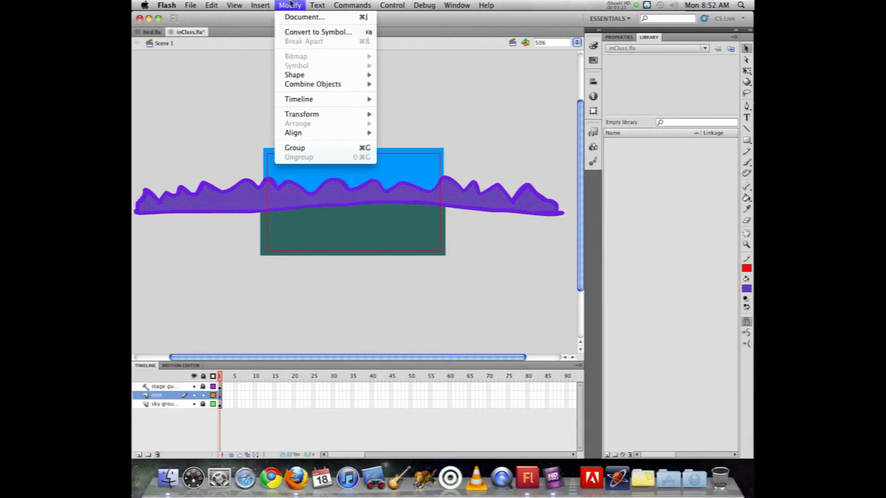
left_click(306, 33)
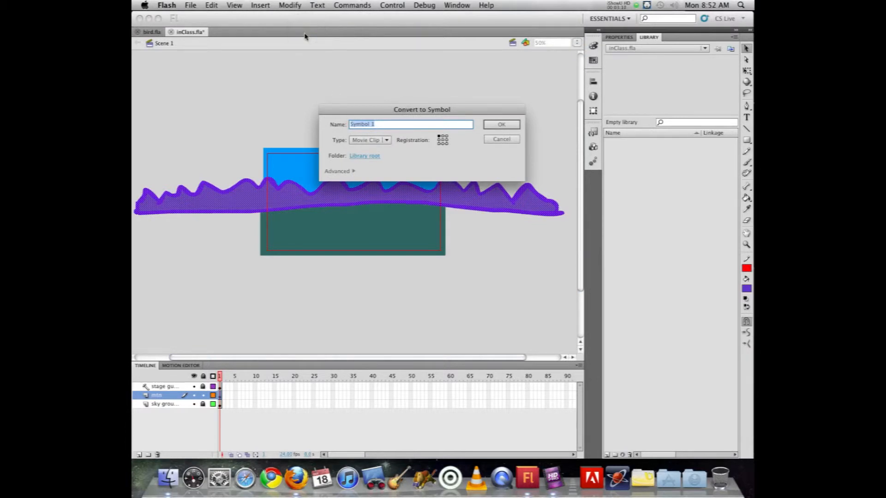
type("Mao")
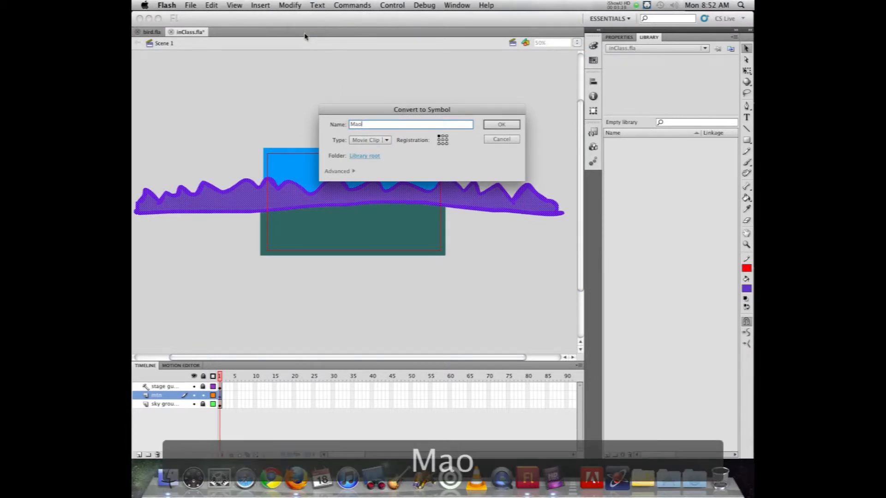
key("BackSpace")
type("untain")
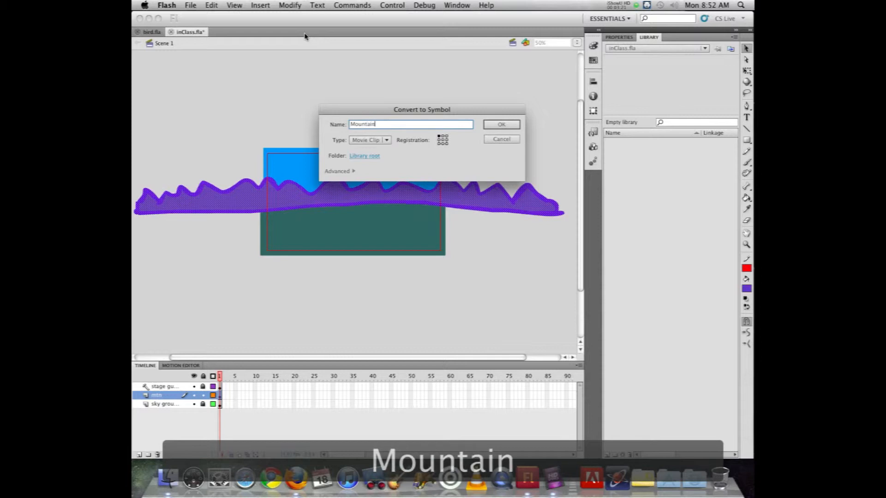
type("s")
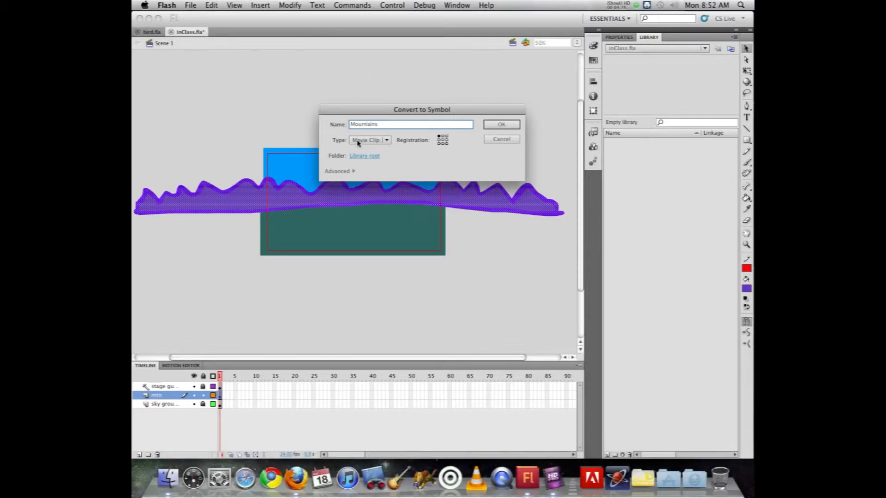
left_click(500, 124)
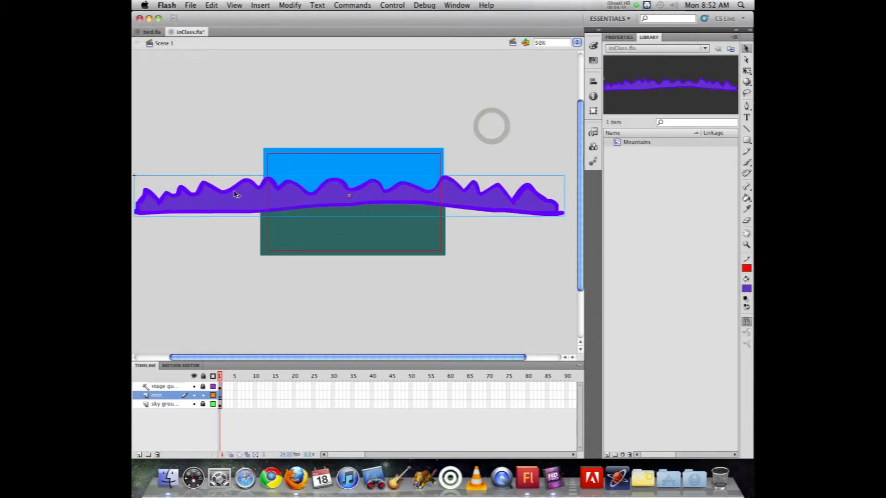
mouse_move(236, 195)
left_mouse_down()
mouse_move(286, 119)
mouse_move(247, 119)
mouse_move(247, 192)
mouse_move(271, 202)
mouse_move(247, 189)
mouse_move(244, 196)
left_mouse_up()
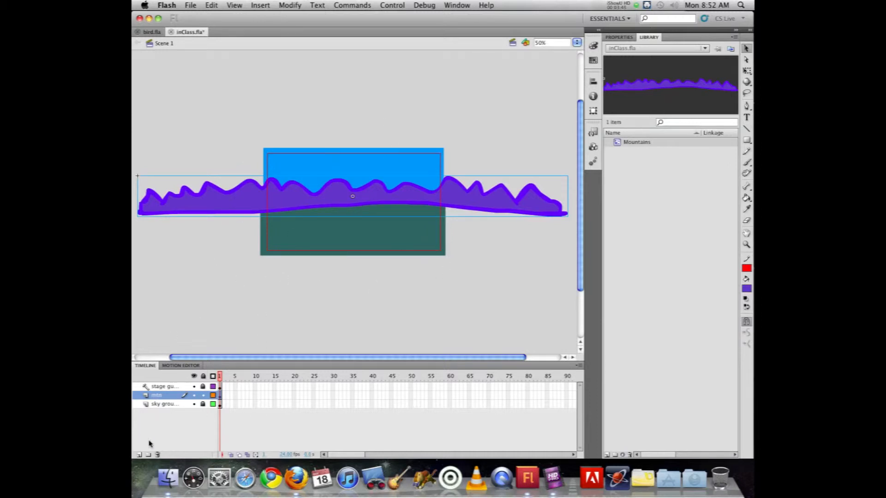
Add a new layer directly above the mtn layer and name it house.
left_click(139, 455)
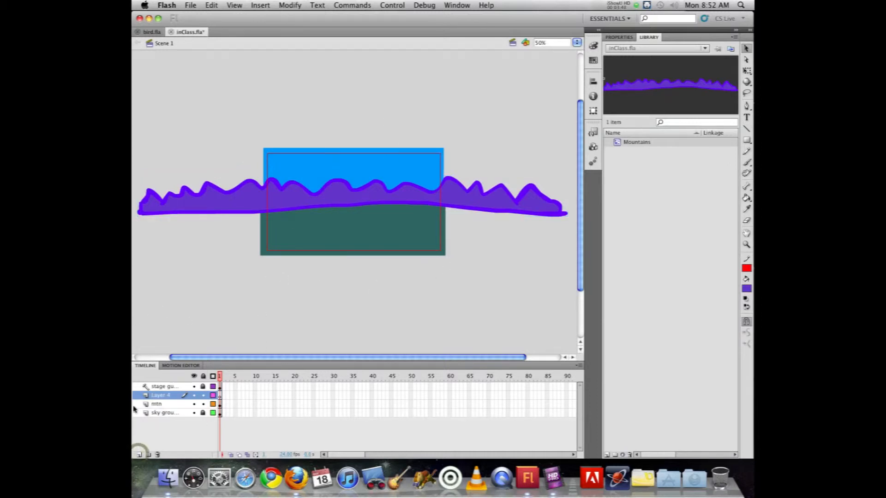
double_click(161, 396)
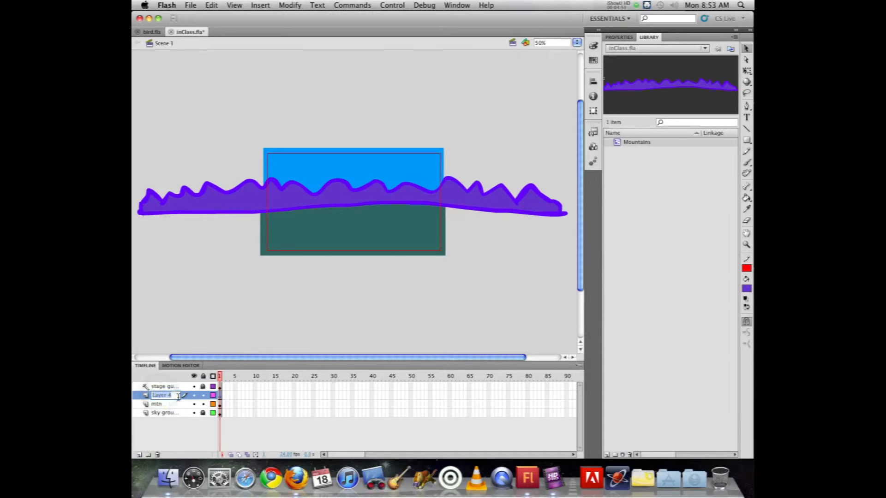
type("house")
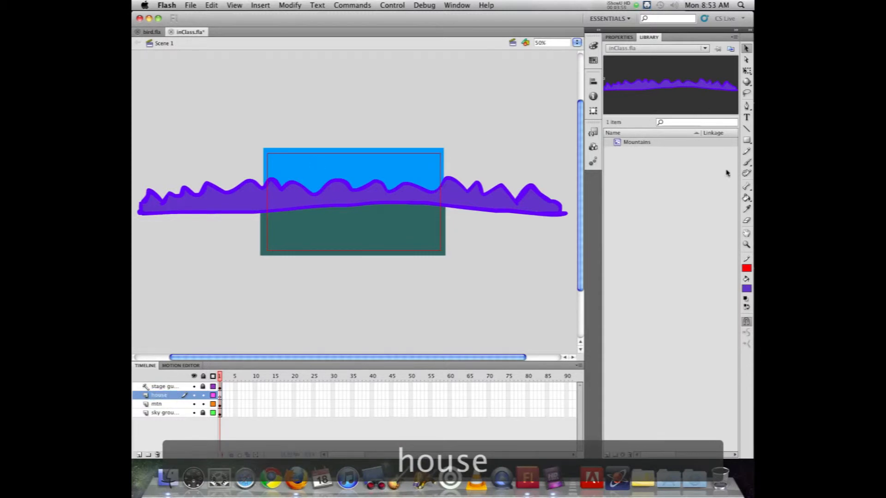
Set the Brush tool's fill to a custom reddish brown and lock the mtn layer.
type("b")
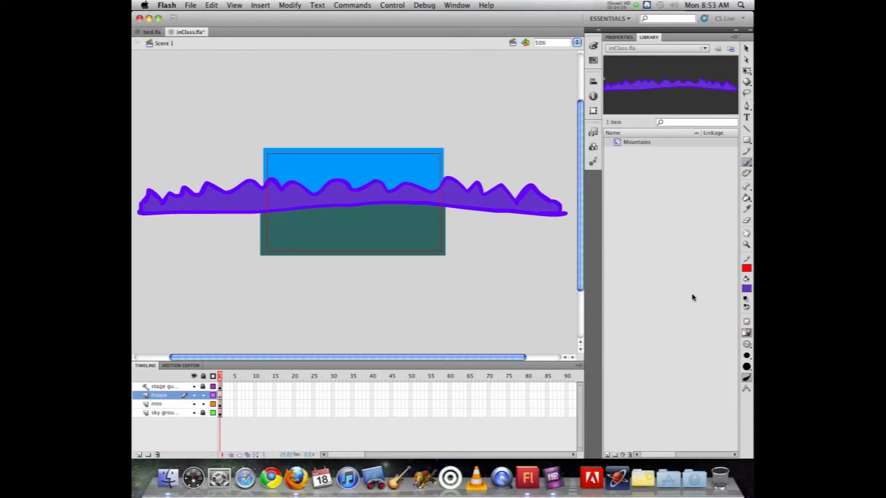
left_click(747, 290)
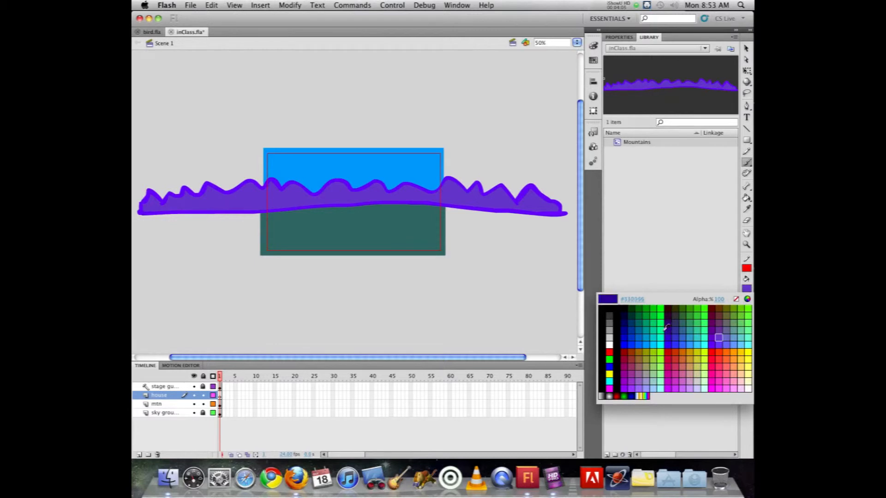
left_click(726, 339)
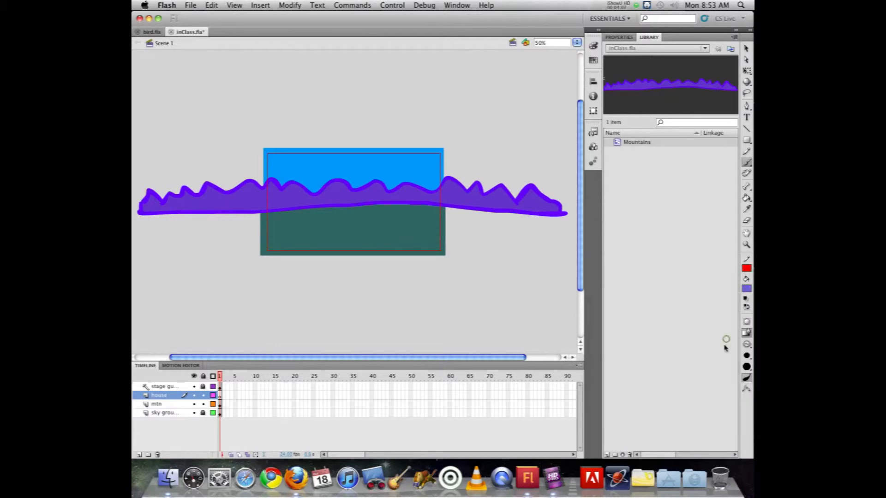
left_click(746, 289)
left_click(747, 300)
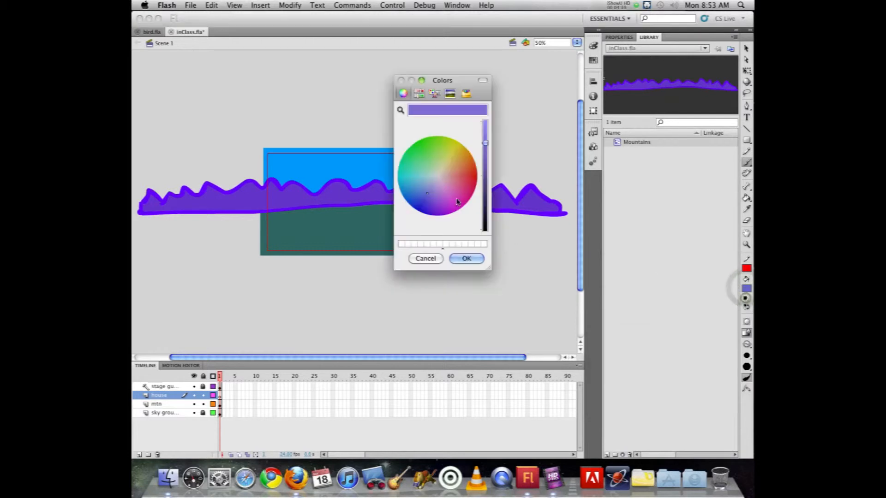
left_click_drag(455, 173, 475, 171)
left_click(484, 163)
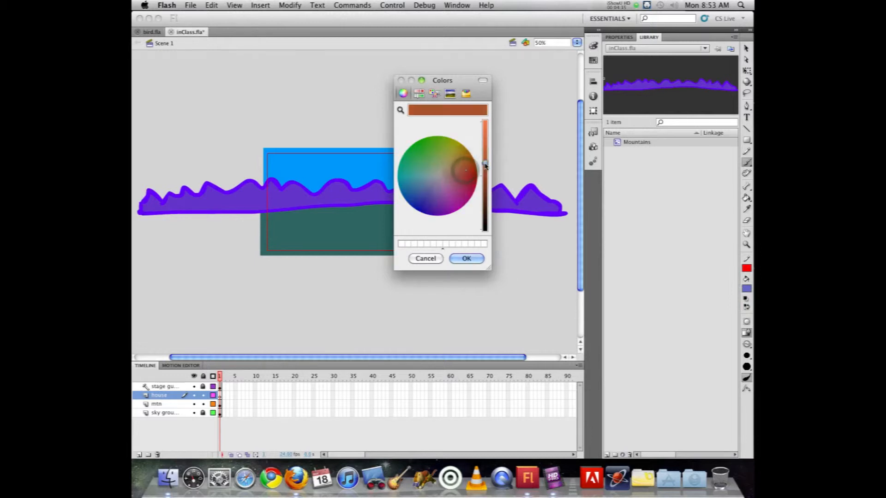
left_click(467, 258)
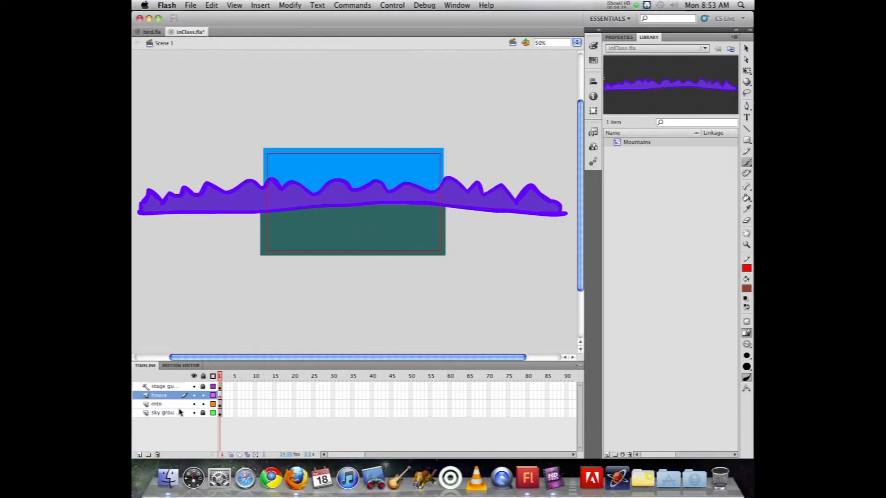
left_click(203, 404)
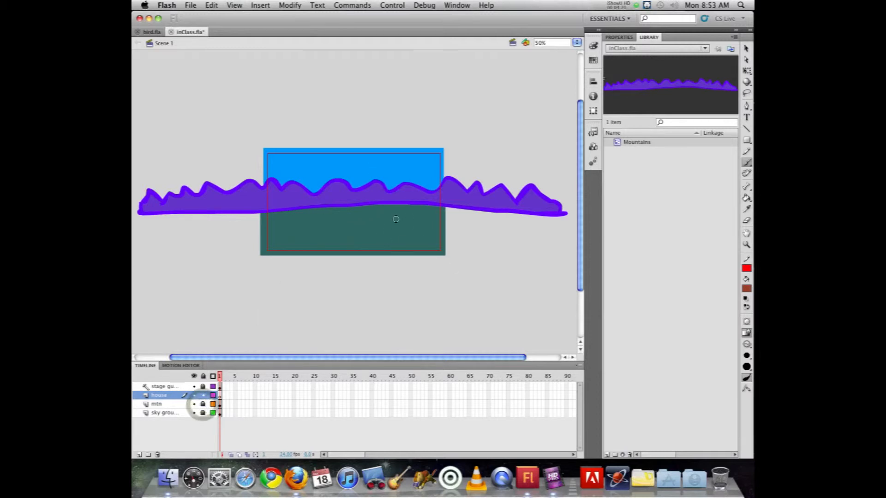
Brush a small house outline with a pitched roof and a window over the horizon, right of the stage's centre.
left_click_drag(396, 222, 393, 203)
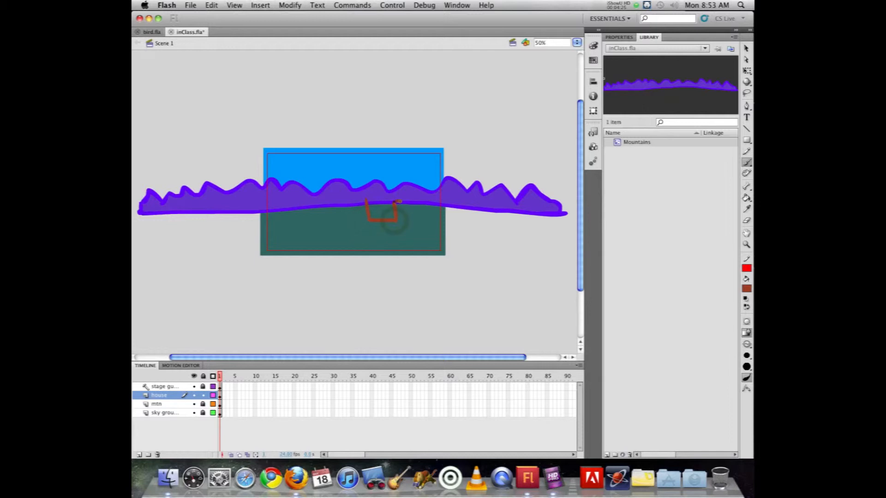
mouse_move(361, 202)
left_mouse_down()
mouse_move(400, 200)
mouse_move(379, 210)
mouse_move(387, 214)
left_mouse_up()
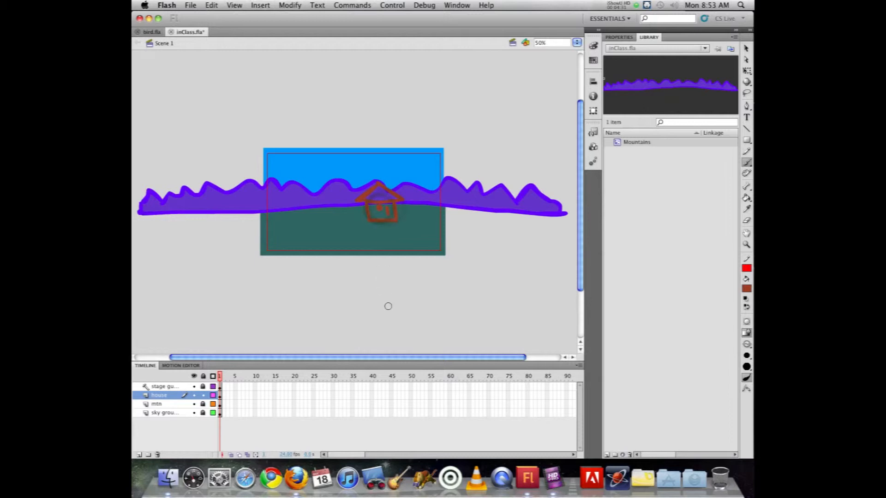
key("z")
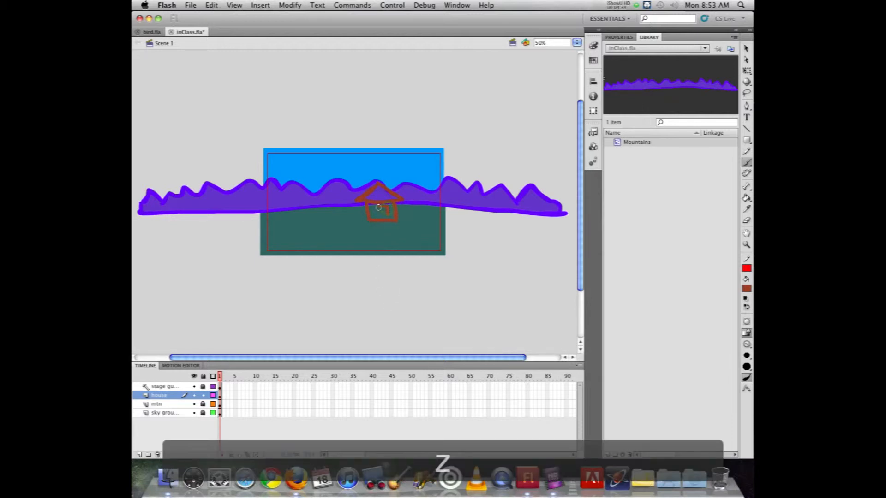
left_click_drag(379, 208, 377, 215)
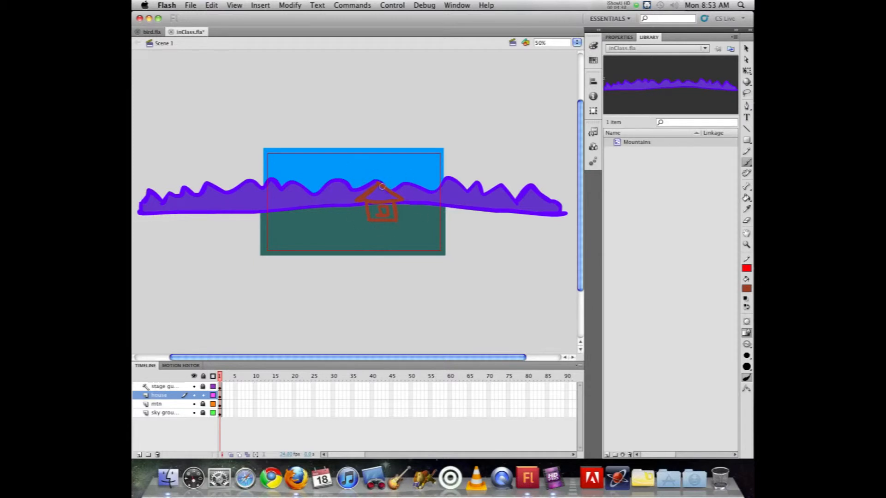
Brush four vertical trunks to the right of the house at 50% magnification and four thinner ones to its left at 100%.
mouse_move(408, 164)
left_mouse_down()
mouse_move(409, 224)
mouse_move(422, 222)
mouse_move(432, 158)
mouse_move(434, 234)
left_mouse_up()
left_click_drag(454, 153, 455, 240)
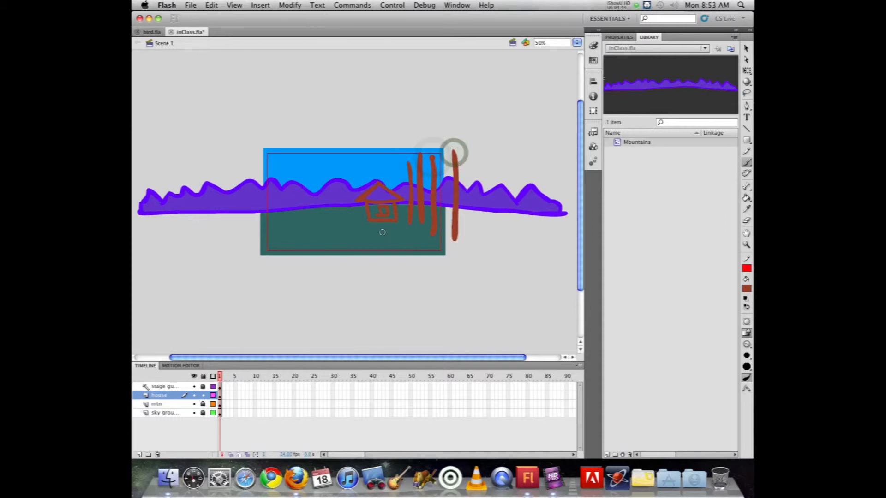
key("super+equal")
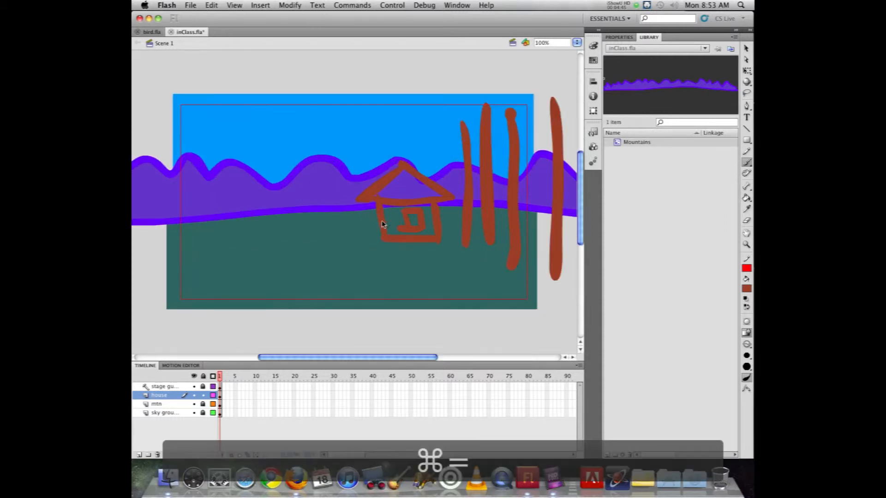
left_click_drag(326, 133, 324, 226)
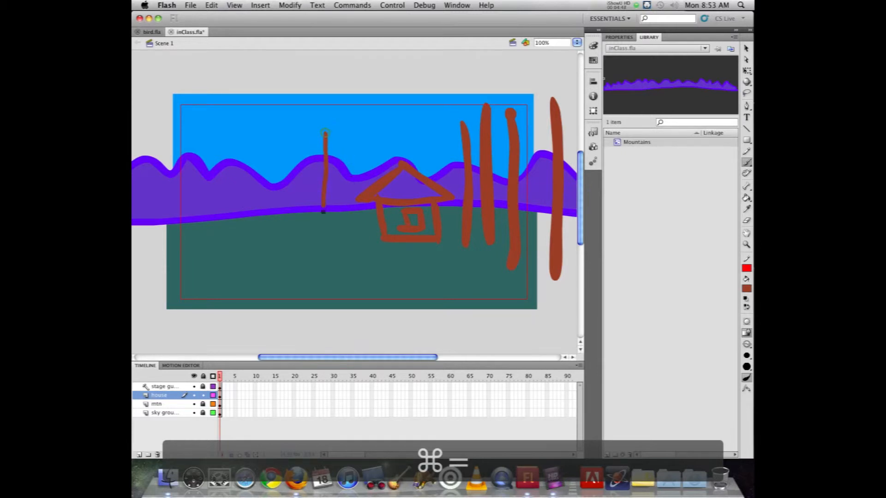
mouse_move(310, 137)
left_mouse_down()
mouse_move(309, 230)
mouse_move(291, 233)
left_mouse_up()
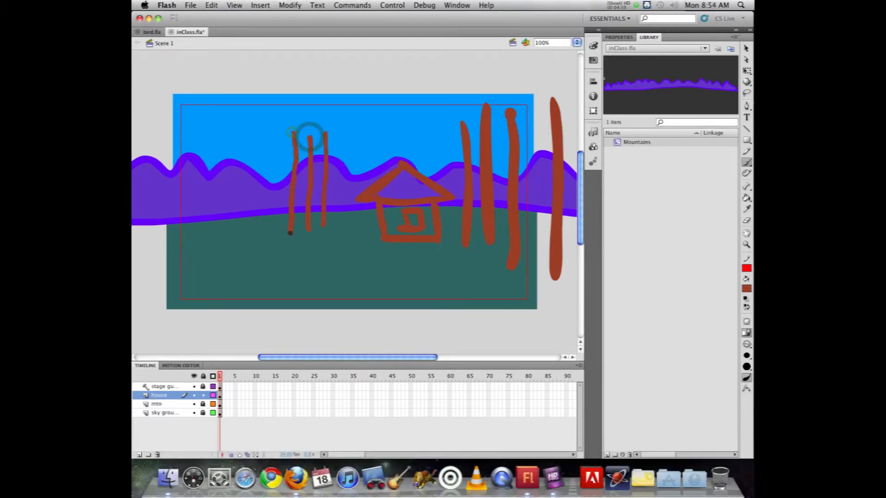
left_click_drag(268, 126, 273, 238)
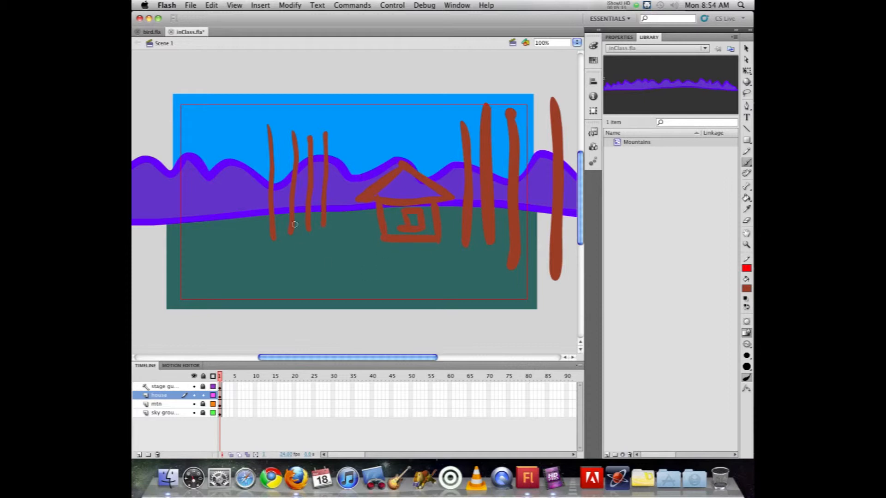
Brush five very thick vertical strokes across the whole height of the stage at 12% magnification.
key("super+minus")
key("super+minus")
key("super+minus")
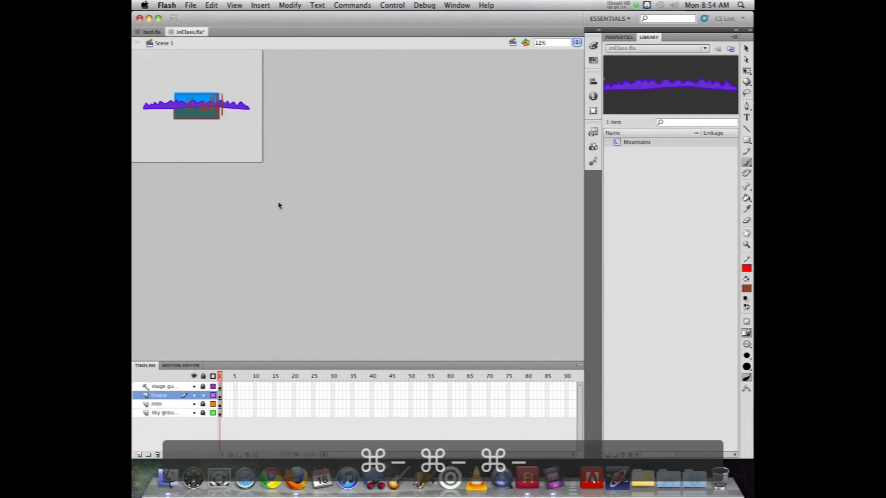
left_click_drag(180, 72, 183, 131)
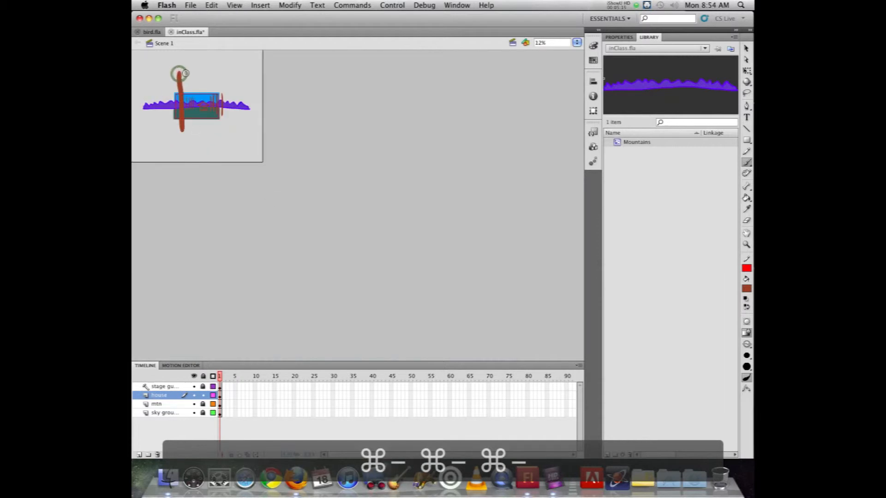
left_click_drag(171, 71, 175, 137)
mouse_move(189, 71)
left_mouse_down()
mouse_move(191, 134)
mouse_move(201, 103)
mouse_move(202, 138)
mouse_move(210, 115)
mouse_move(211, 139)
left_mouse_up()
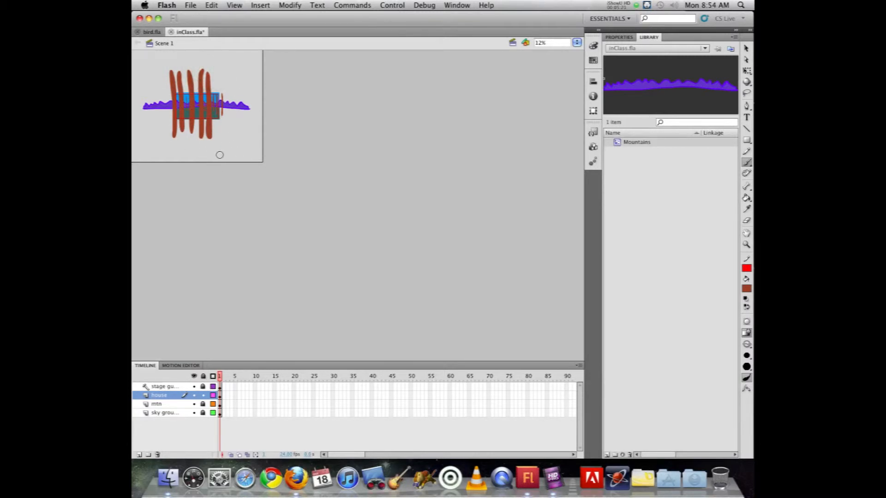
Brush a few thin strokes between the thick trunks at 200% magnification, and delete all the artwork on the house layer.
key("super+equal")
key("super+equal")
key("super+equal")
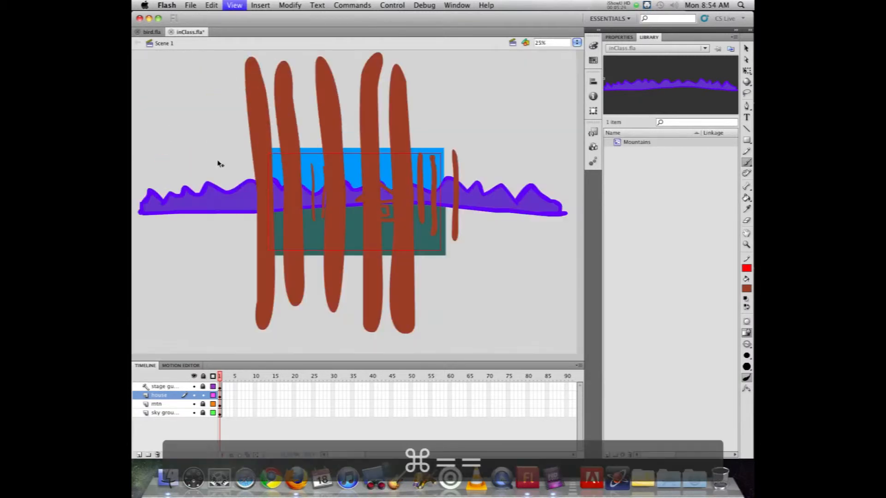
key("super+equal")
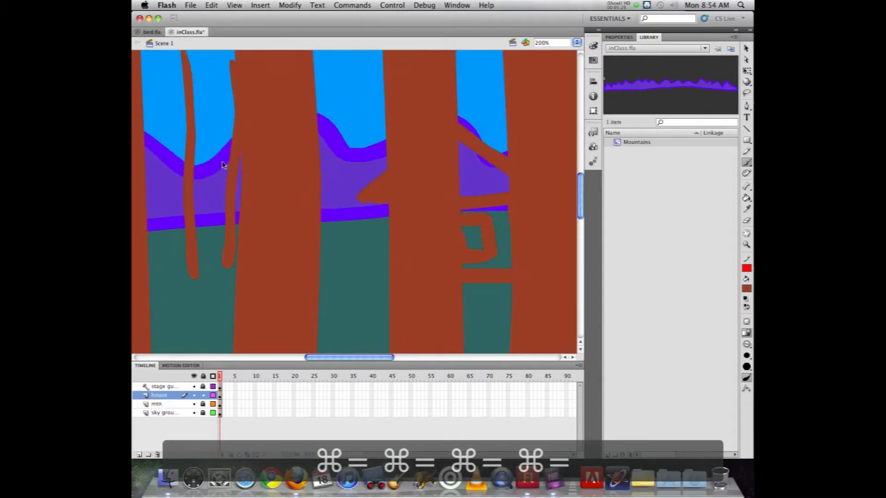
mouse_move(354, 82)
left_mouse_down()
mouse_move(349, 209)
mouse_move(335, 151)
mouse_move(332, 232)
mouse_move(364, 73)
mouse_move(379, 175)
left_mouse_up()
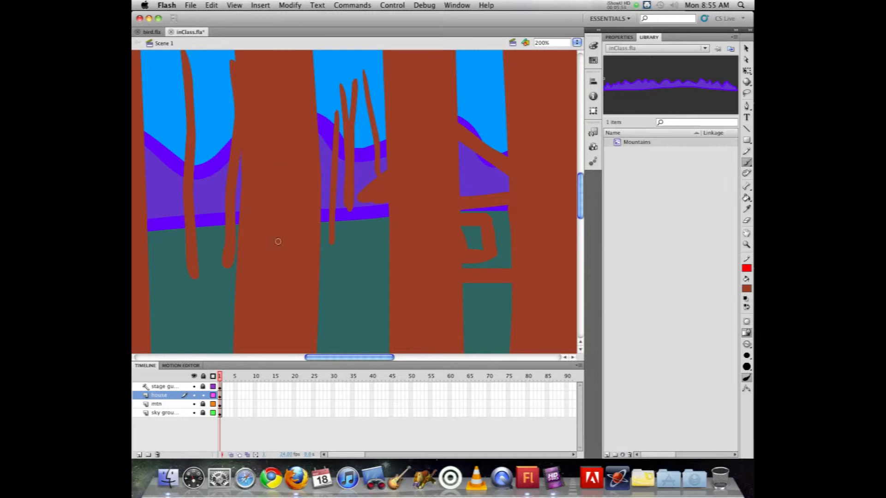
left_click(220, 395)
key("Delete")
Brush a larger brown house outline at 100% magnification near the stage's centre, with closed walls, pitched roof, door and window.
key("super+2")
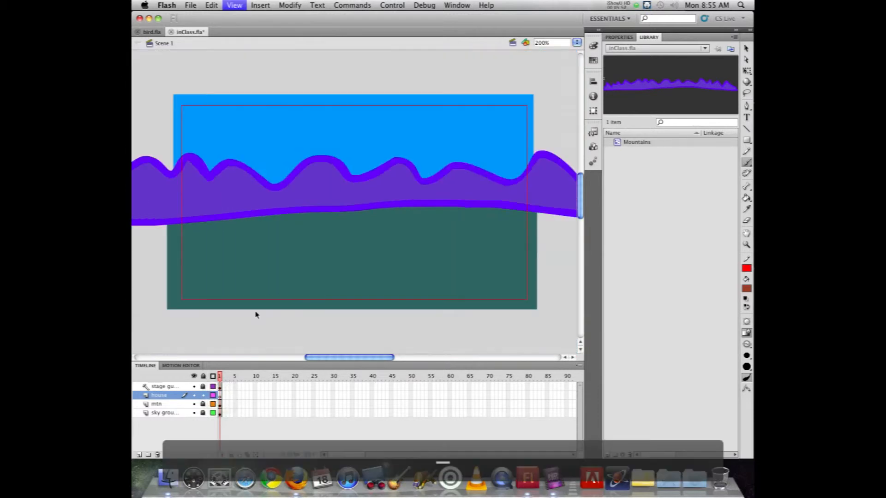
key("super+minus")
left_click_drag(408, 187, 406, 249)
left_click_drag(334, 192, 336, 248)
left_click_drag(404, 252, 329, 250)
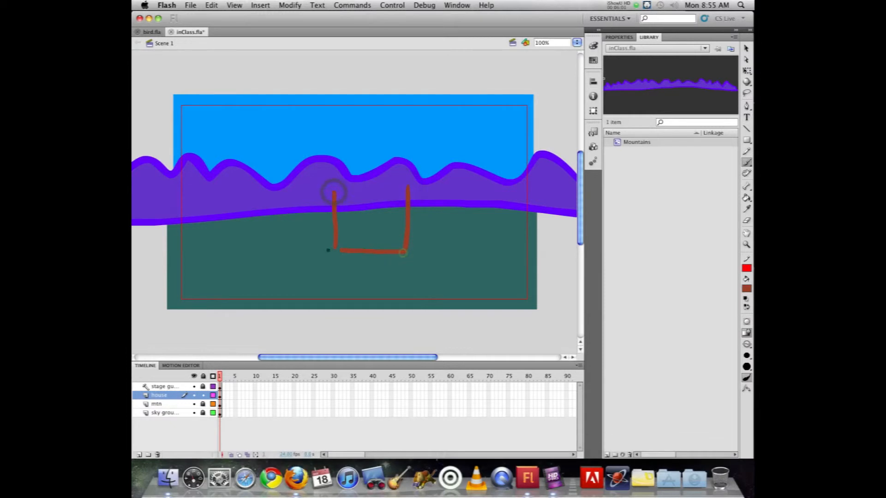
left_click_drag(351, 192, 306, 193)
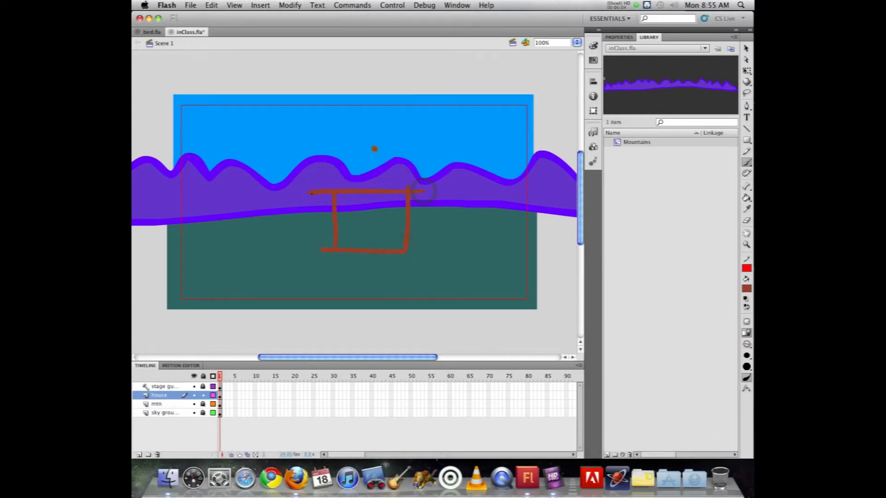
left_click_drag(374, 149, 299, 198)
mouse_move(374, 148)
left_mouse_down()
mouse_move(427, 197)
mouse_move(398, 211)
mouse_move(377, 206)
mouse_move(382, 222)
mouse_move(368, 217)
mouse_move(367, 250)
mouse_move(368, 217)
mouse_move(343, 215)
mouse_move(344, 256)
left_mouse_up()
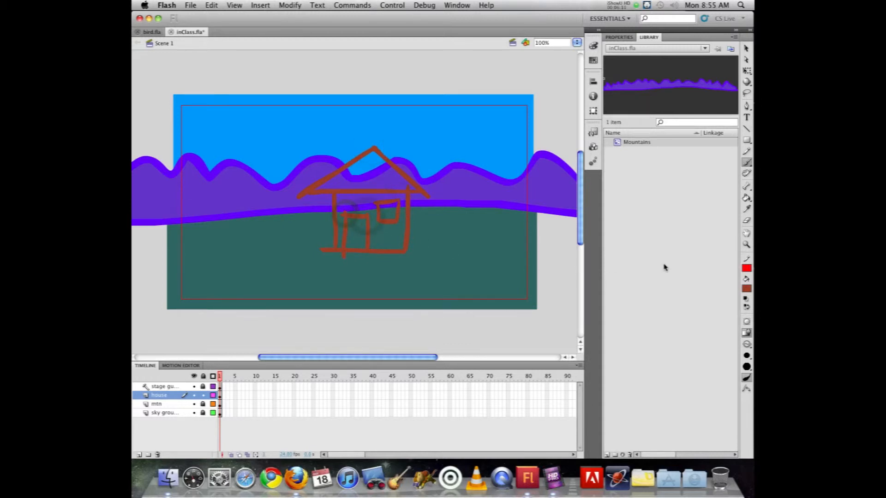
Fill the house's walls with orange using the Paint Bucket tool, leaving the door and window empty.
left_click(746, 198)
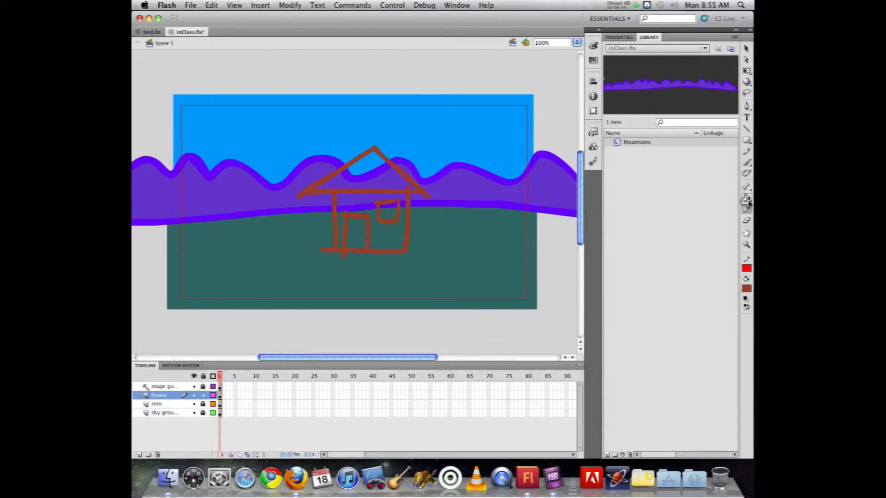
left_click(746, 289)
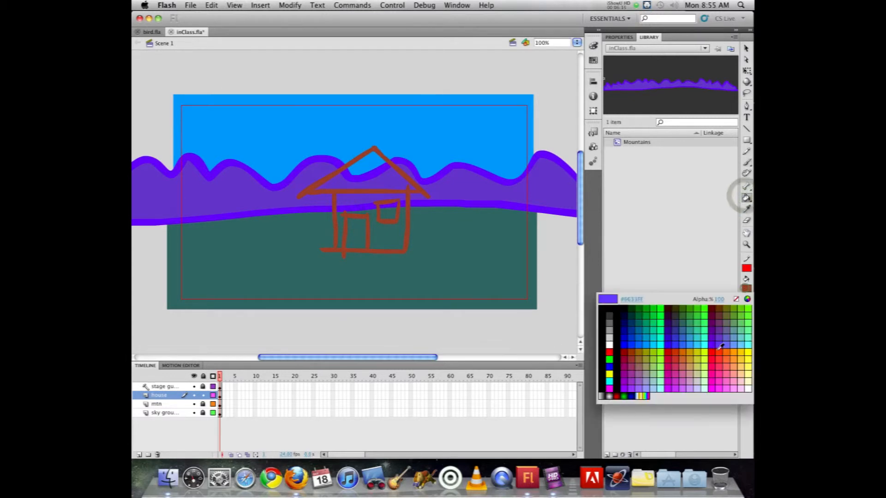
left_click(725, 353)
left_click(388, 237)
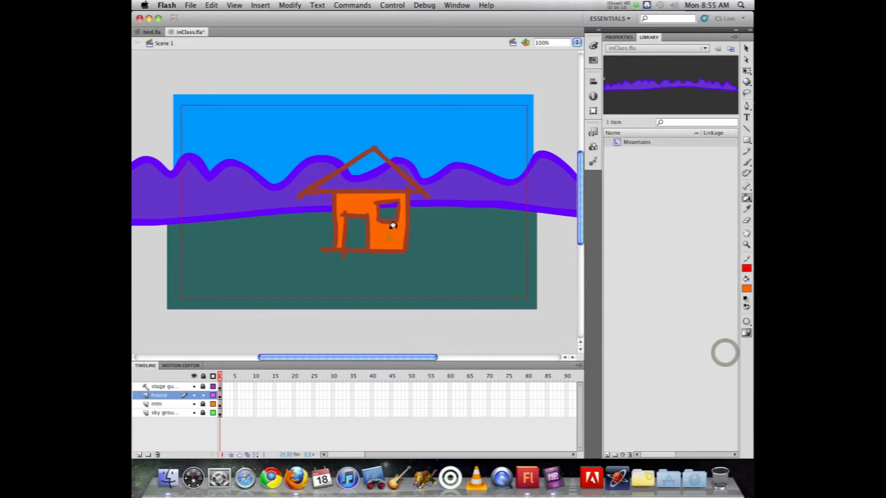
Fill the house's roof with bright green.
left_click(747, 289)
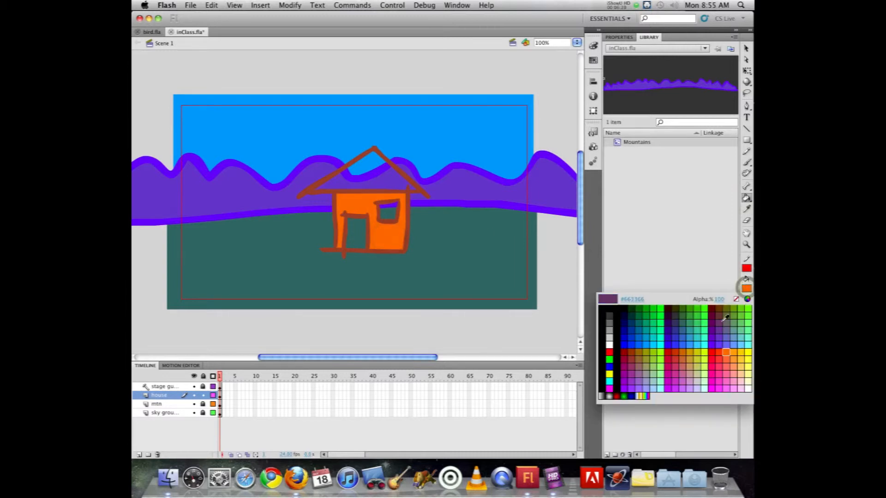
left_click(653, 309)
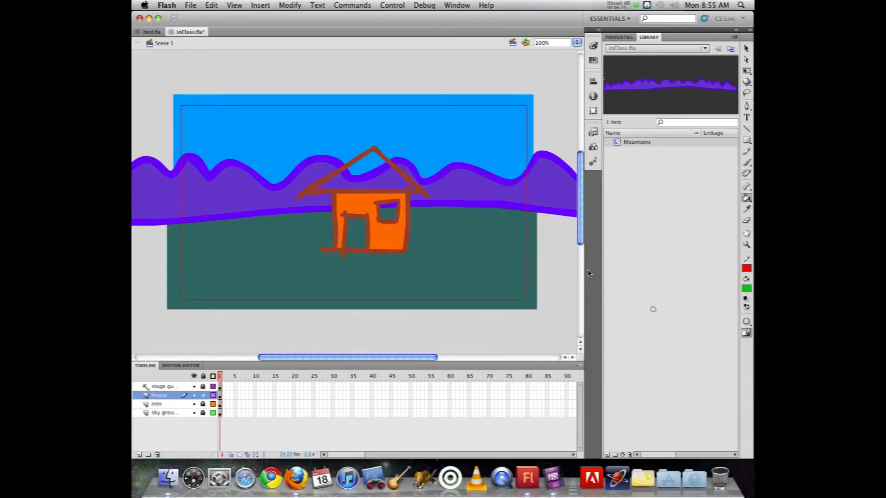
left_click(369, 174)
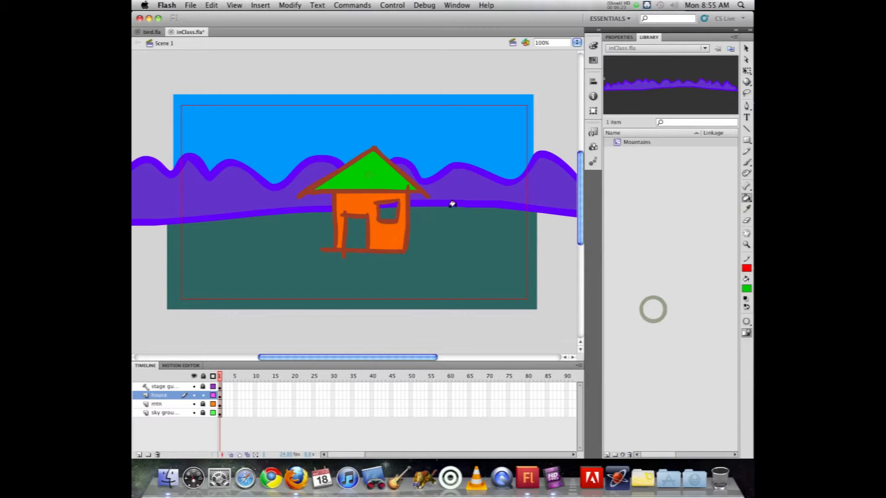
Fill the house's door with dark red and its window with gray.
left_click(746, 289)
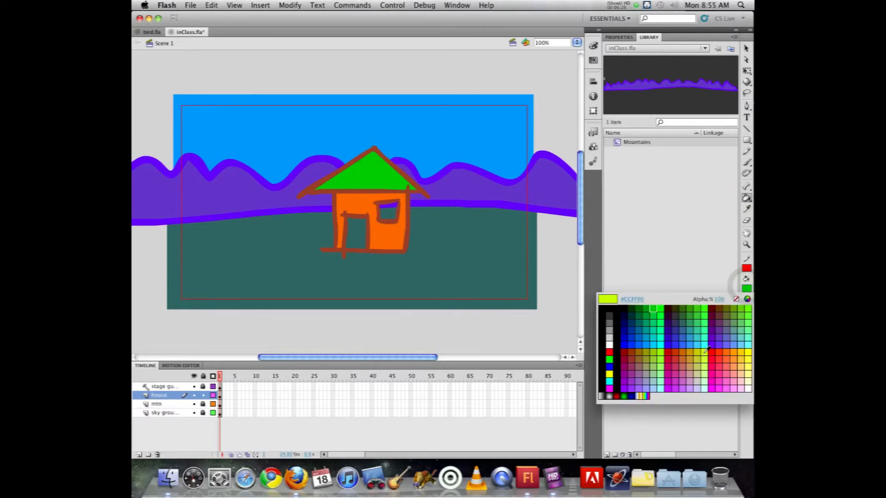
left_click(673, 349)
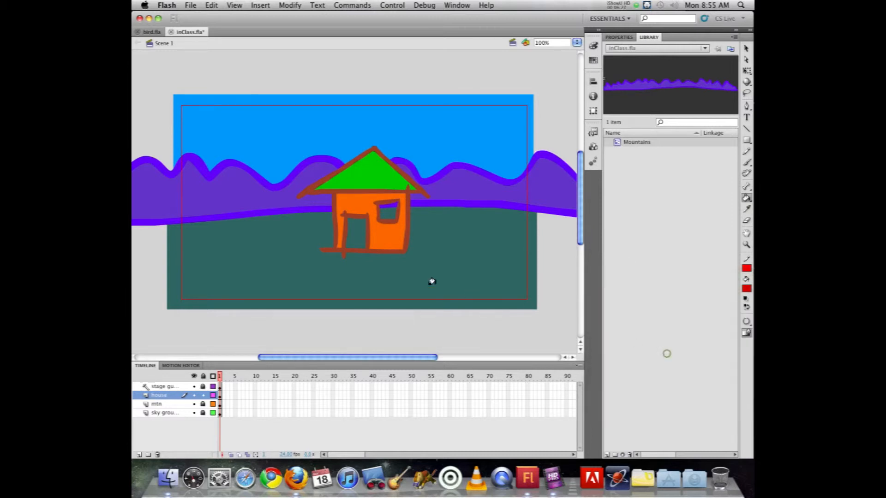
left_click(354, 235)
left_click(747, 289)
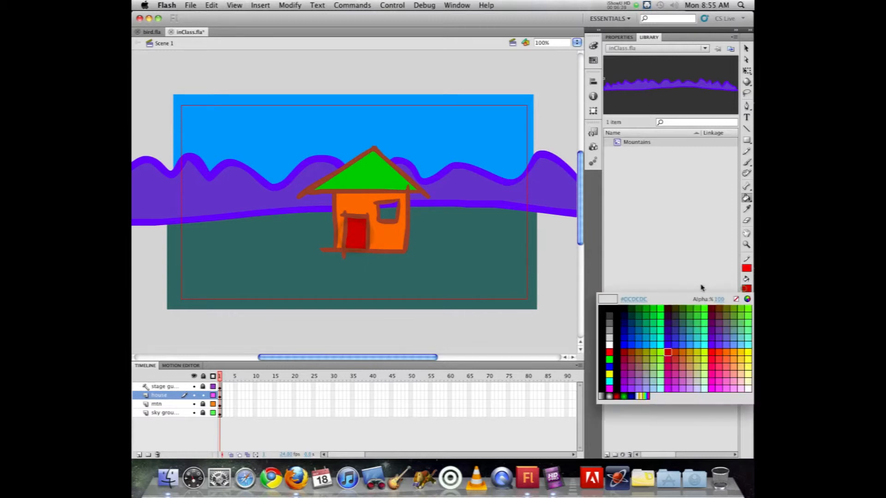
left_click(608, 331)
left_click(387, 210)
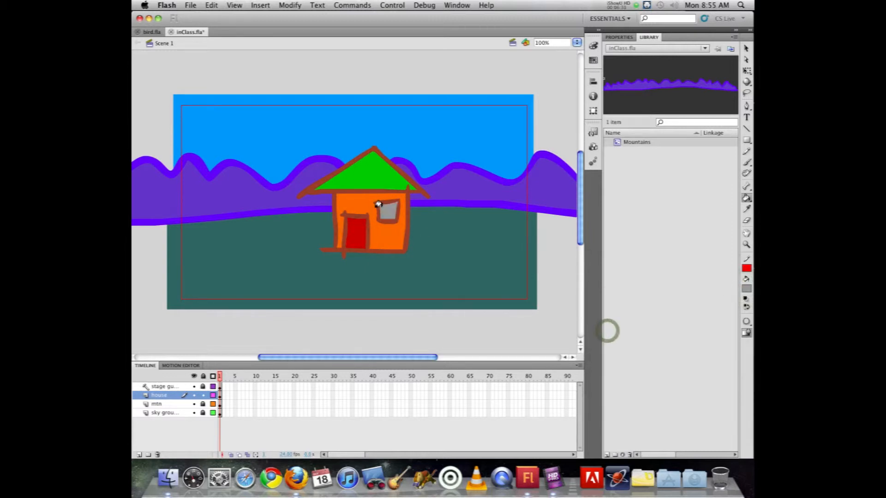
Select the whole house drawing and convert it to a movie clip symbol named House.
left_click(746, 48)
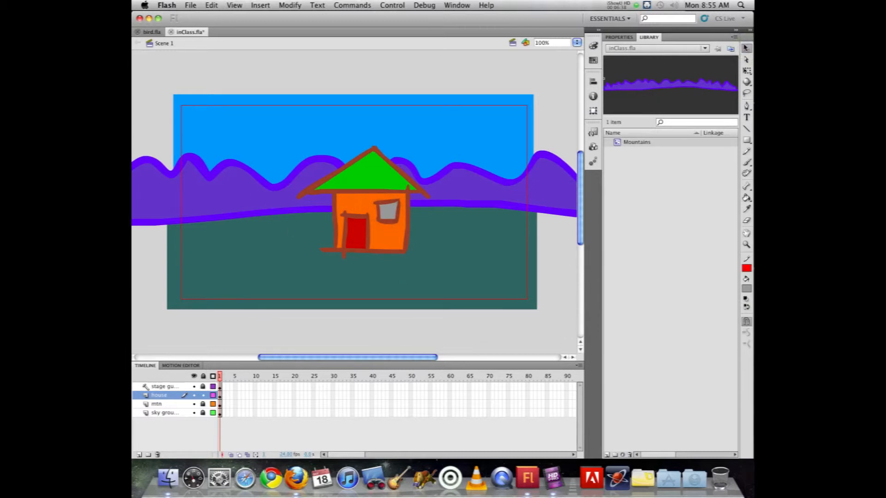
mouse_move(265, 111)
left_mouse_down()
mouse_move(320, 185)
mouse_move(491, 294)
left_mouse_up()
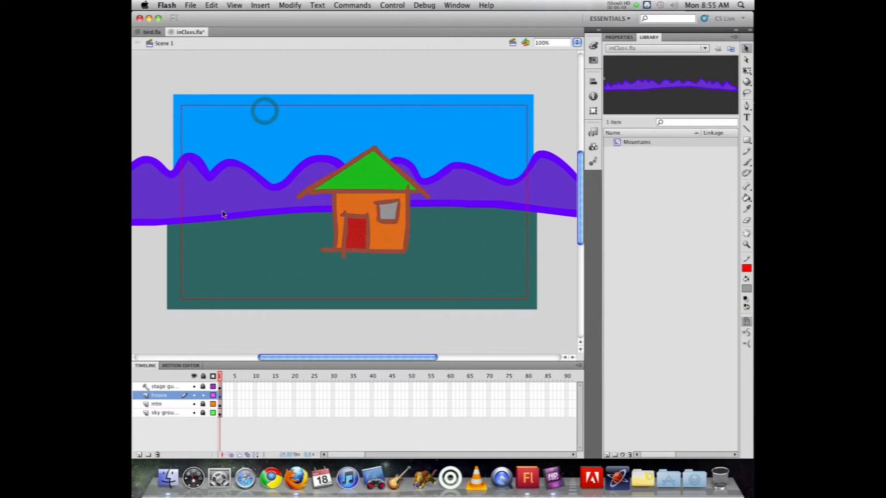
key("F8")
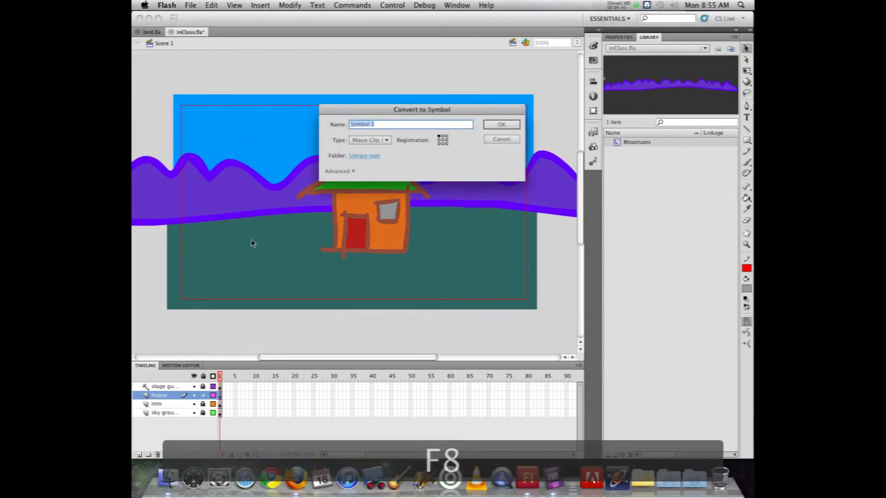
type("House")
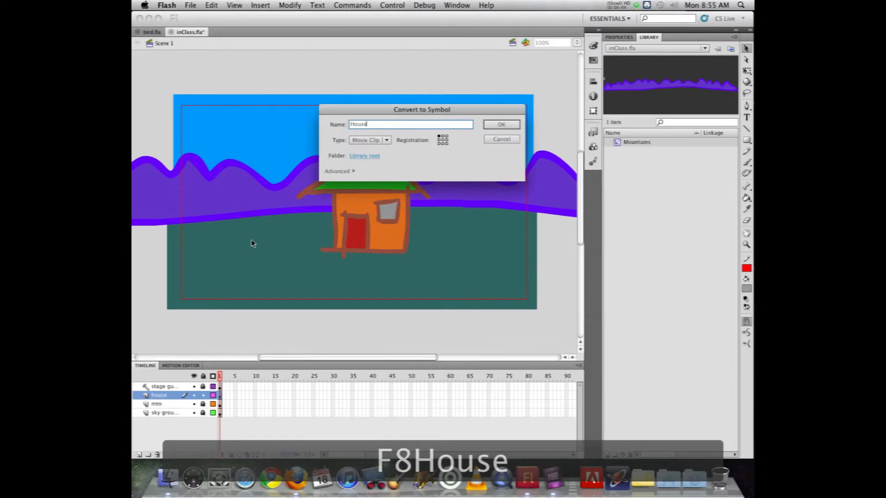
key("Return")
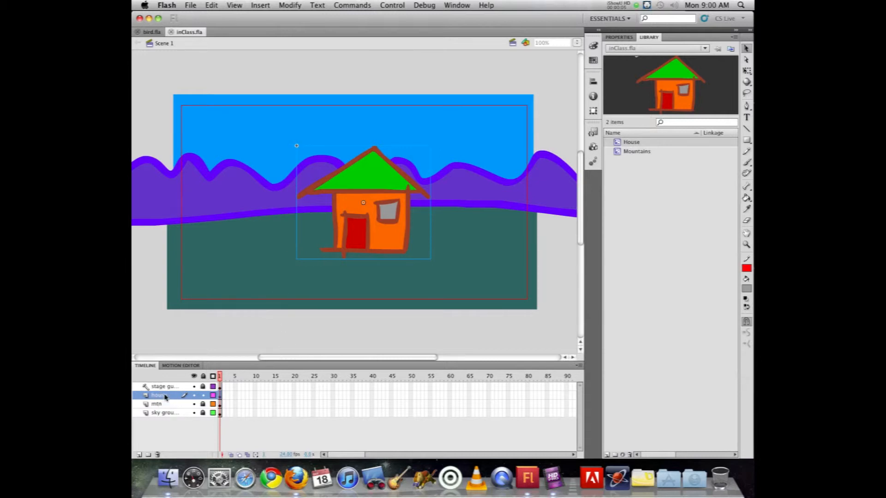
Add a layer named clouds above the house layer, and lock the house layer.
left_click(139, 455)
double_click(160, 395)
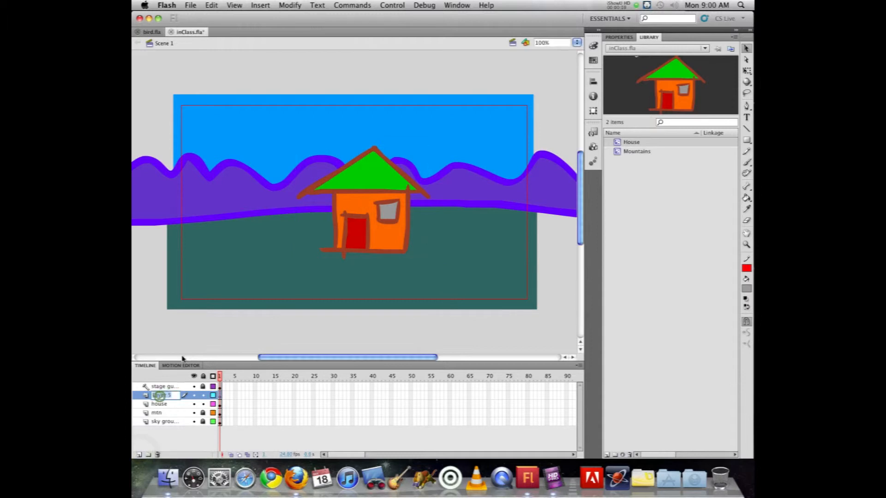
type("clouds")
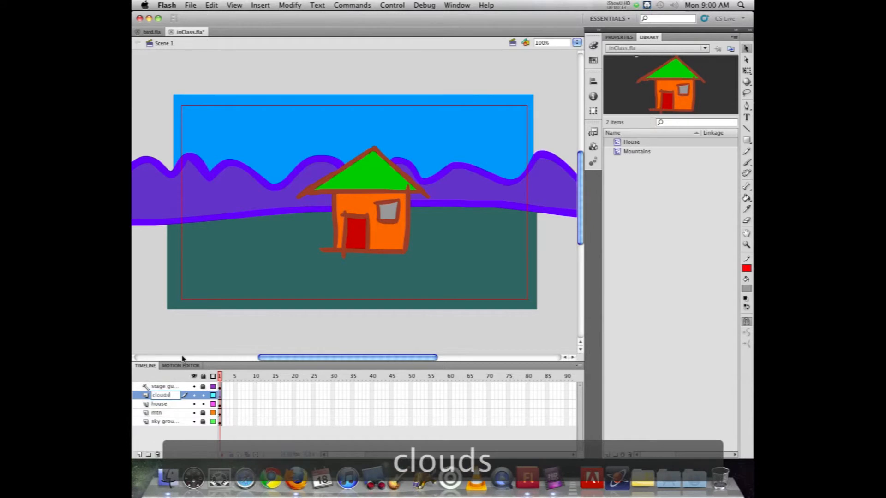
key("Return")
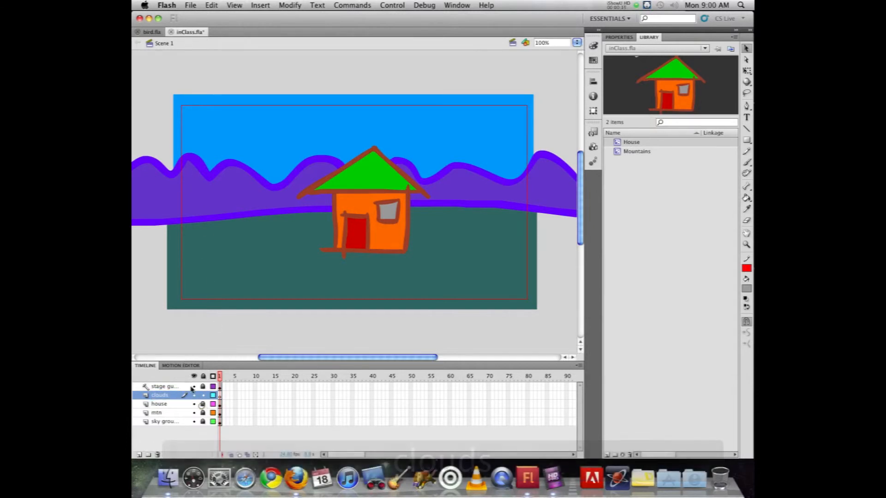
left_click(203, 404)
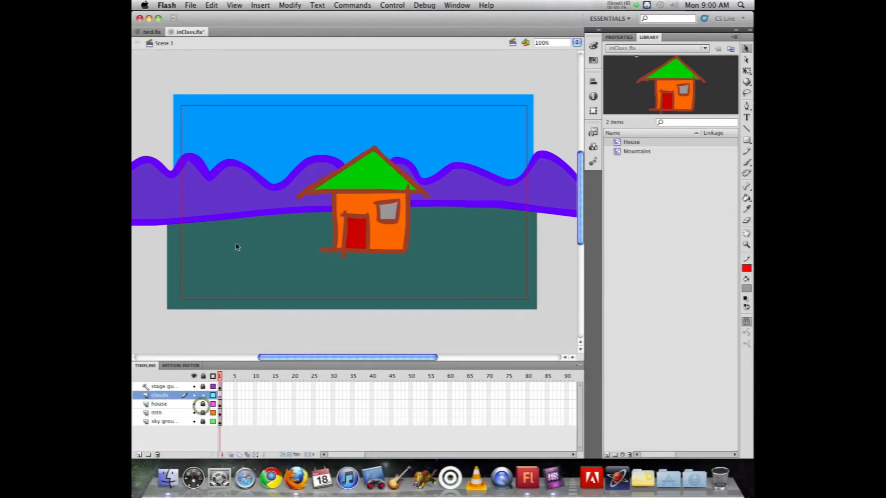
Brush four closed, light blue cloud outlines: three across the sky and one overlapping the stage's upper-left corner.
left_click(747, 162)
left_click(746, 288)
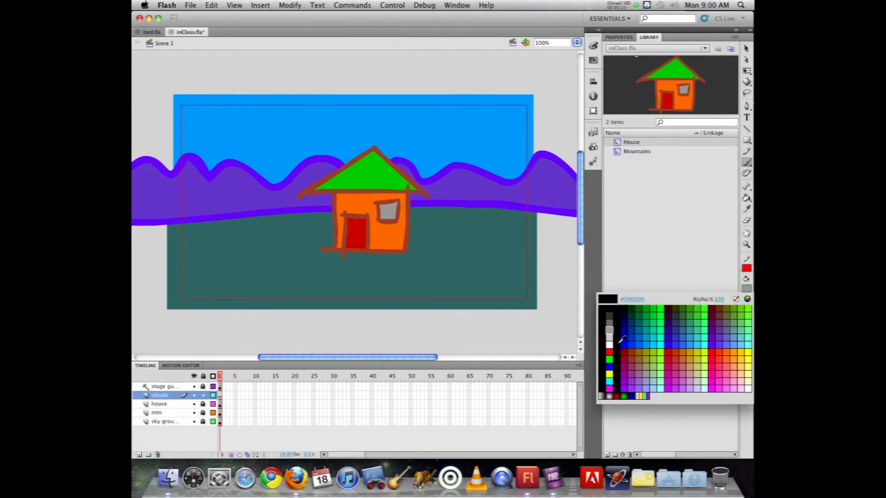
left_click(744, 344)
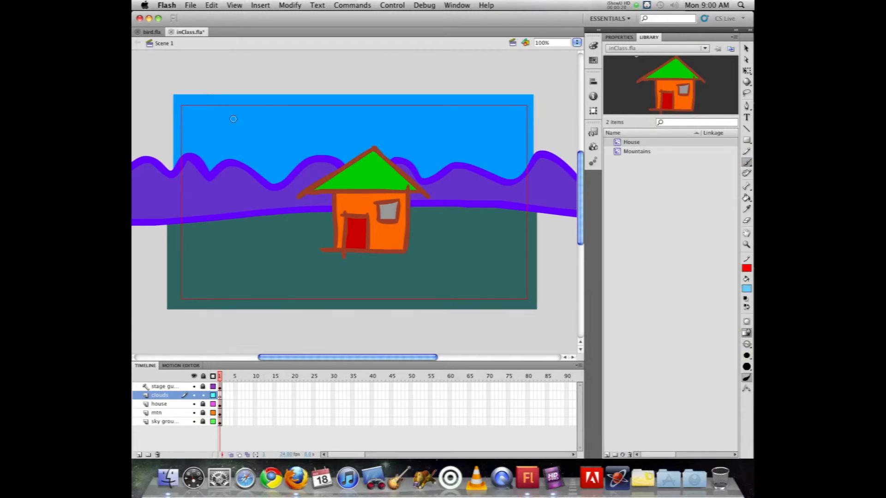
mouse_move(233, 119)
left_mouse_down()
mouse_move(284, 109)
mouse_move(289, 117)
mouse_move(275, 133)
mouse_move(233, 117)
left_mouse_up()
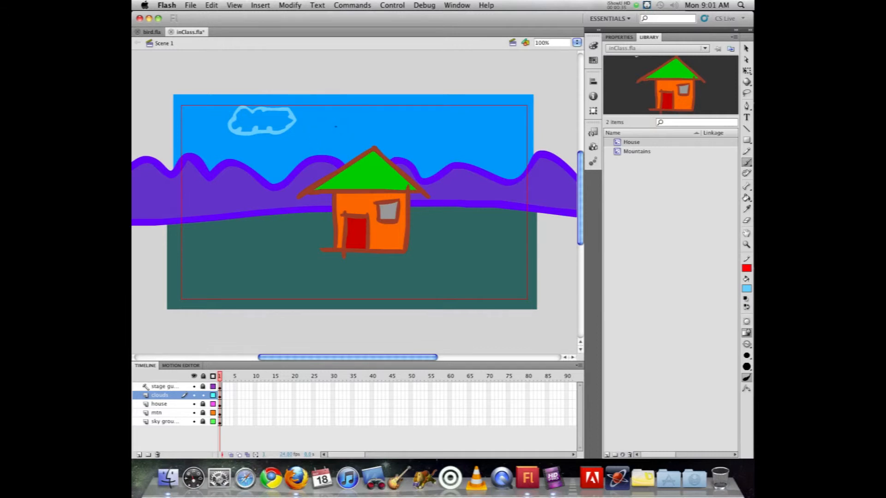
mouse_move(335, 126)
left_mouse_down()
mouse_move(381, 105)
mouse_move(396, 116)
mouse_move(412, 111)
mouse_move(414, 136)
mouse_move(382, 130)
mouse_move(325, 141)
mouse_move(338, 127)
left_mouse_up()
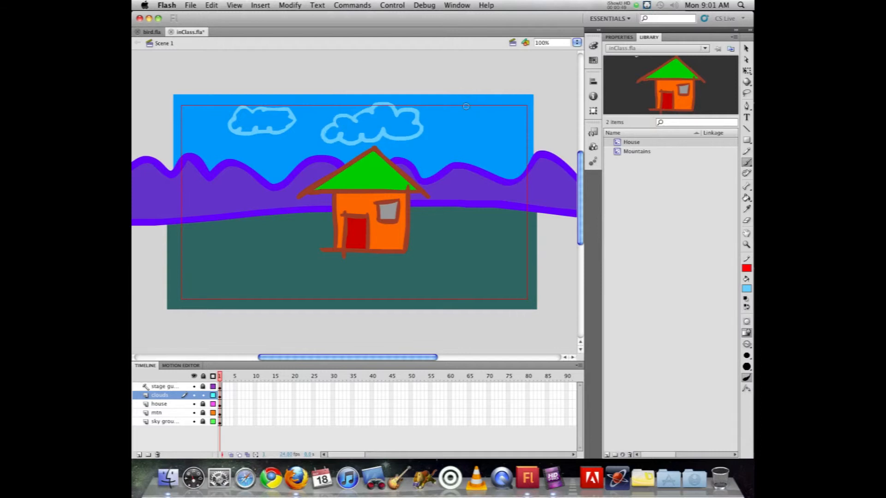
mouse_move(452, 114)
left_mouse_down()
mouse_move(493, 102)
mouse_move(535, 111)
mouse_move(511, 137)
mouse_move(473, 125)
mouse_move(441, 131)
mouse_move(451, 113)
left_mouse_up()
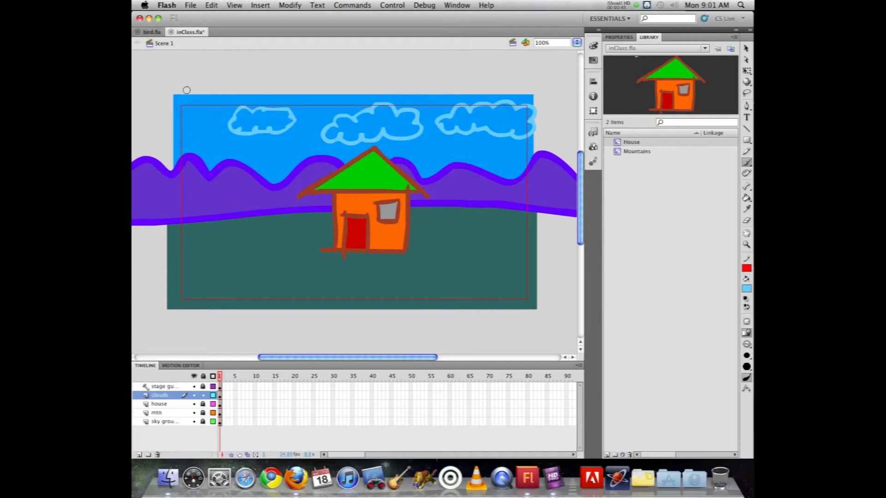
mouse_move(182, 85)
left_mouse_down()
mouse_move(214, 82)
mouse_move(231, 96)
mouse_move(170, 100)
mouse_move(179, 87)
left_mouse_up()
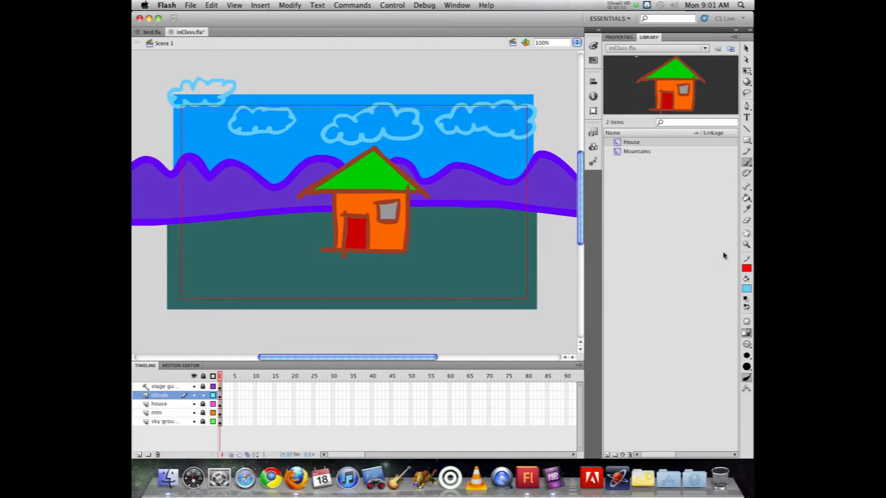
Fill all four cloud outlines with light gray using the Paint Bucket tool.
left_click(748, 289)
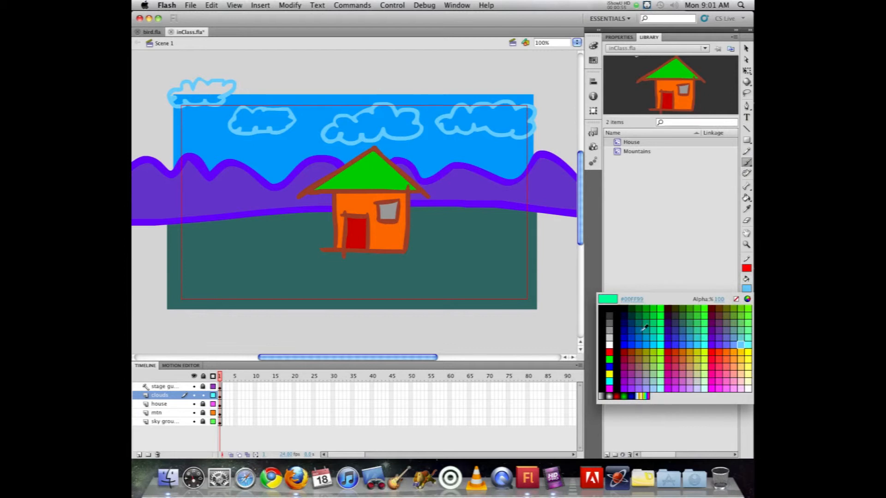
left_click(608, 331)
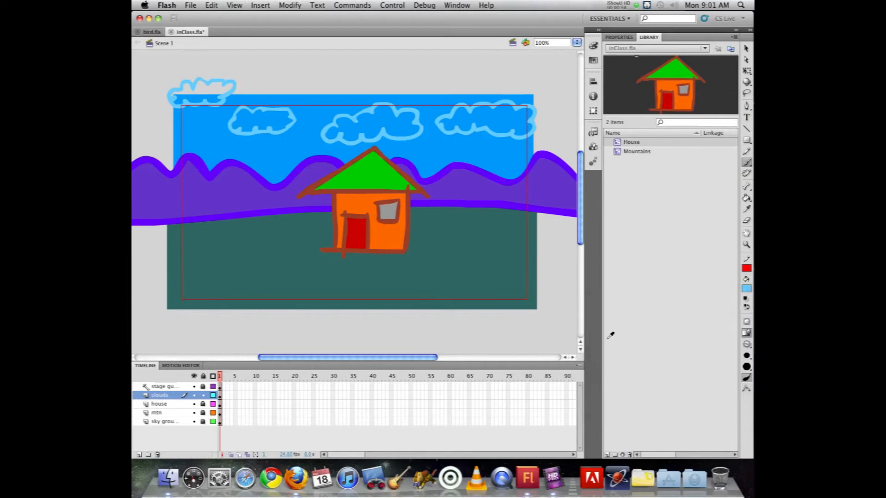
left_click(746, 199)
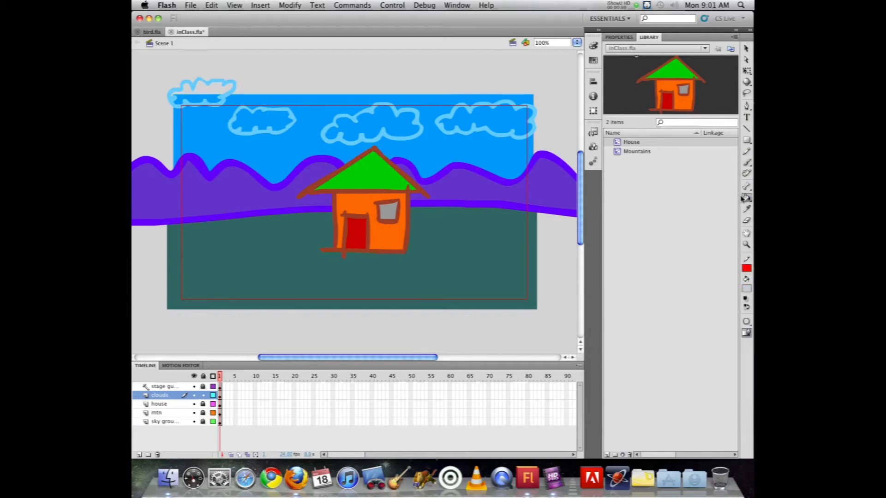
left_click(498, 117)
left_click(366, 123)
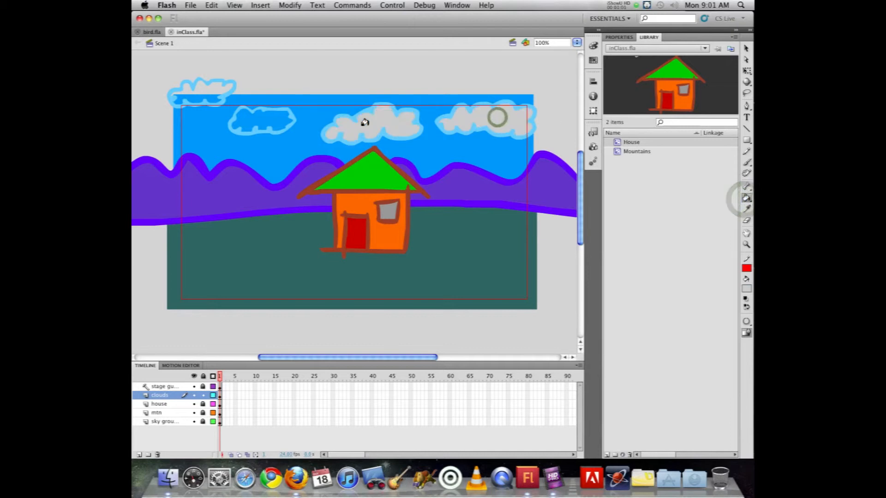
left_click(256, 122)
left_click(199, 88)
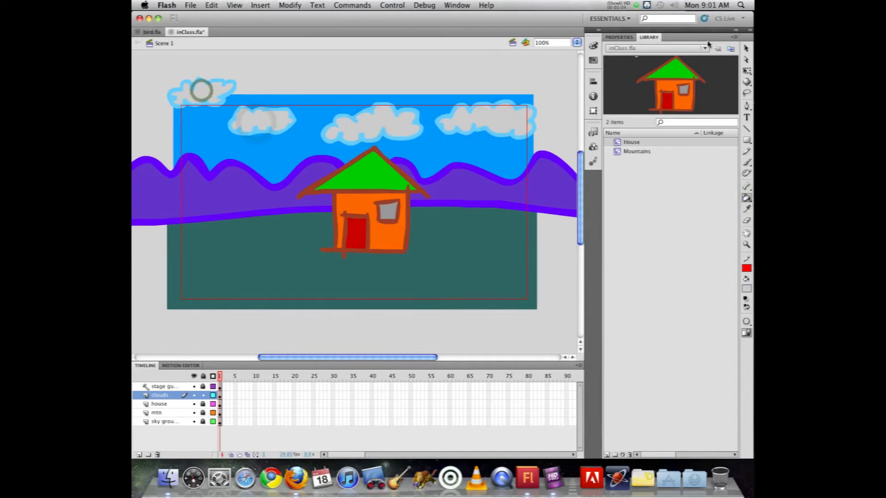
Lasso the cloud at the stage's upper-left corner, convert it to a movie clip symbol named cloud1, and move it just above the stage.
key("v")
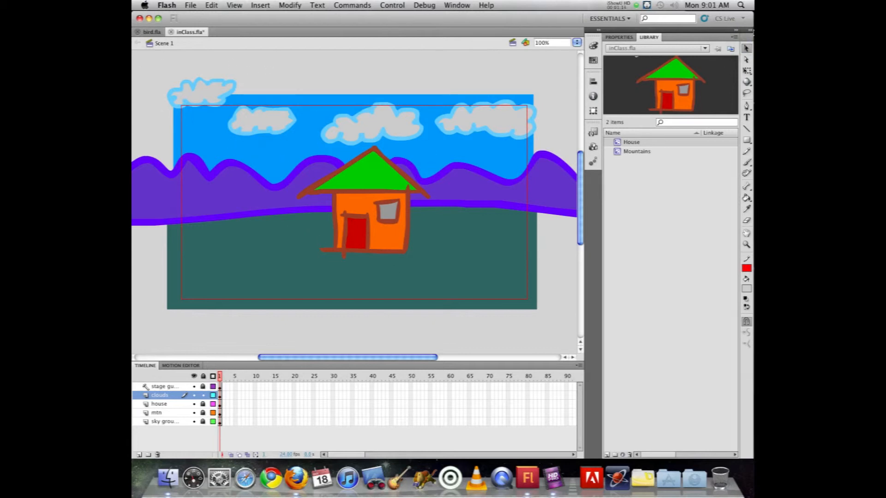
left_click(748, 49)
key("l")
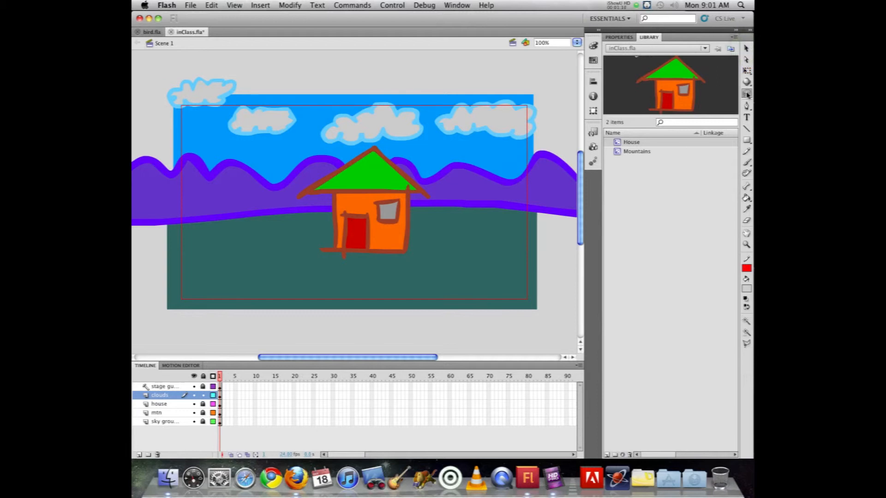
mouse_move(245, 92)
left_mouse_down()
mouse_move(215, 118)
mouse_move(160, 121)
mouse_move(152, 78)
mouse_move(209, 57)
mouse_move(241, 62)
mouse_move(245, 94)
left_mouse_up()
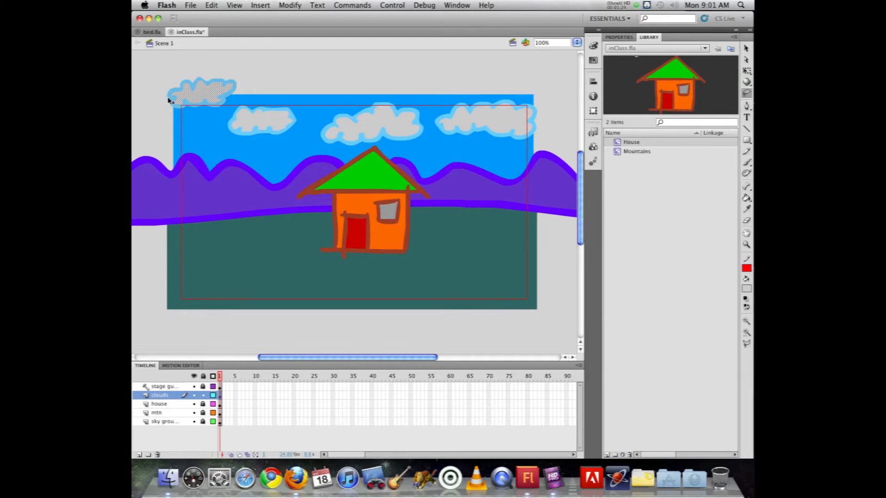
key("F8")
type("cloud")
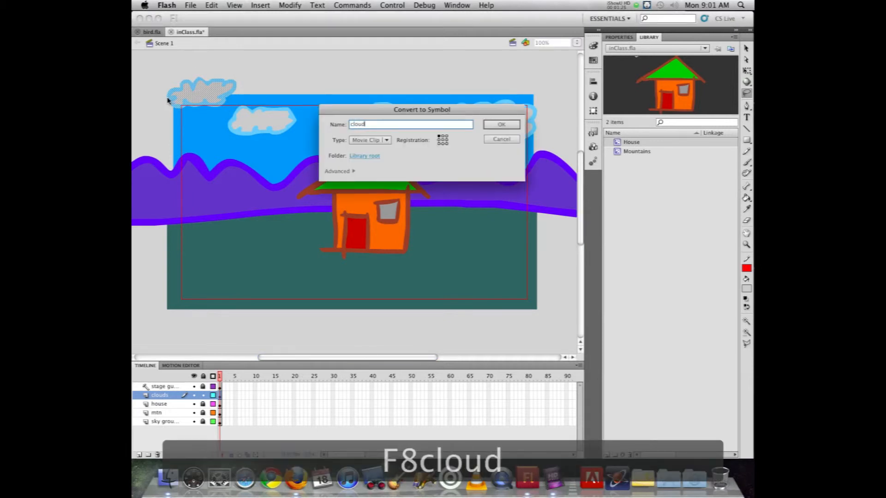
type("1")
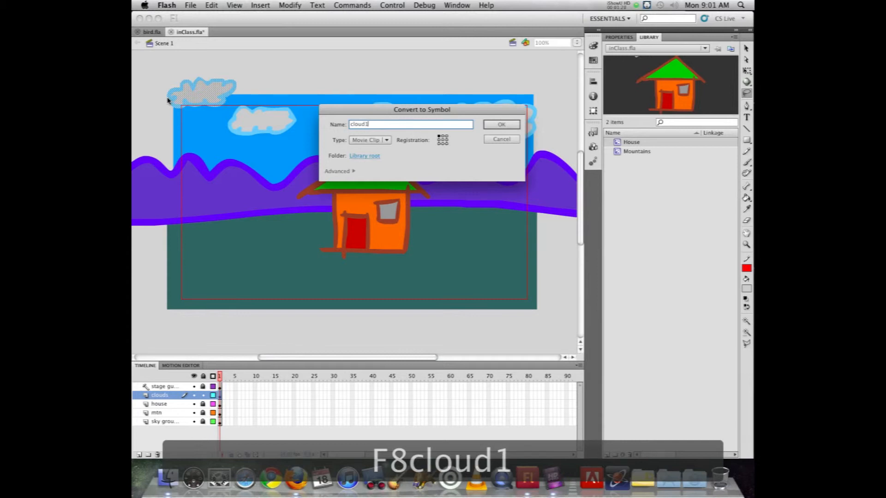
key("Return")
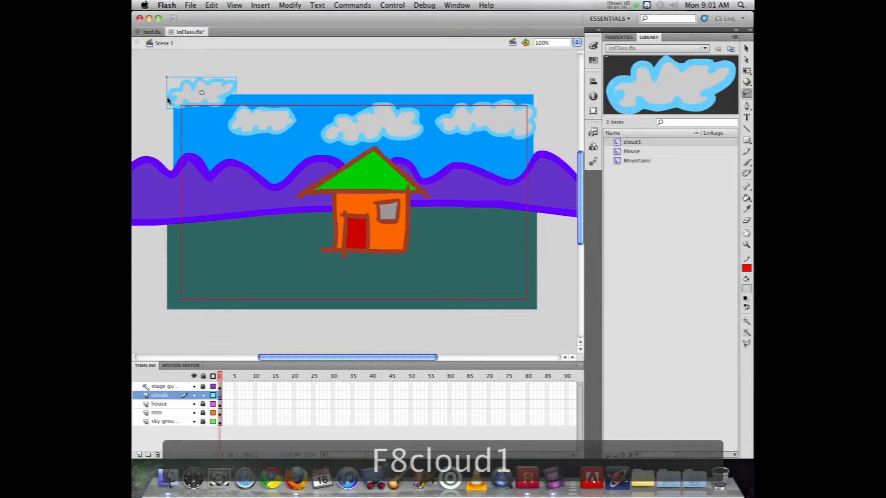
left_click_drag(202, 86, 240, 66)
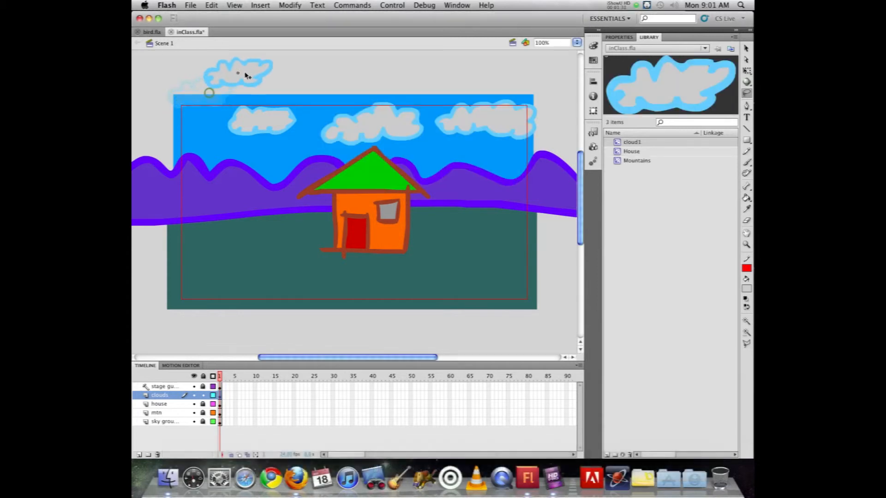
Lasso the leftmost cloud inside the sky and convert it to a movie clip symbol named cloud2.
mouse_move(207, 143)
left_mouse_down()
mouse_move(253, 148)
mouse_move(295, 138)
mouse_move(305, 110)
mouse_move(269, 94)
mouse_move(222, 98)
mouse_move(208, 148)
left_mouse_up()
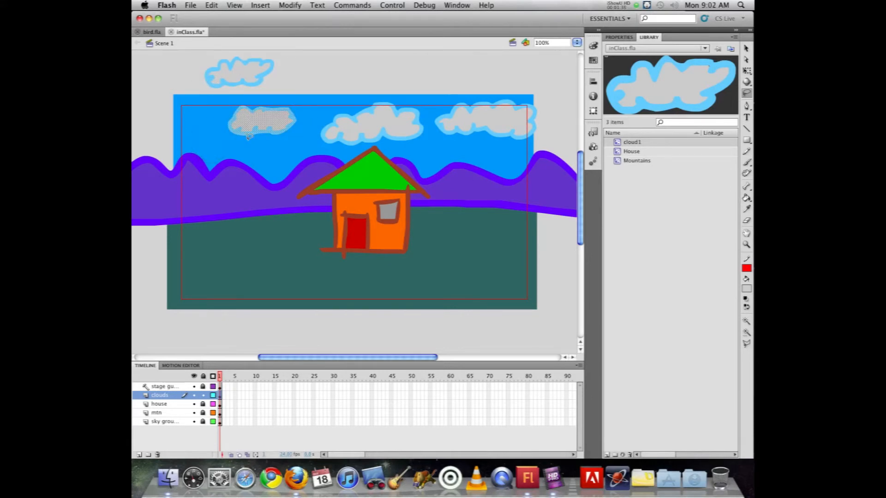
key("F8")
type("cl")
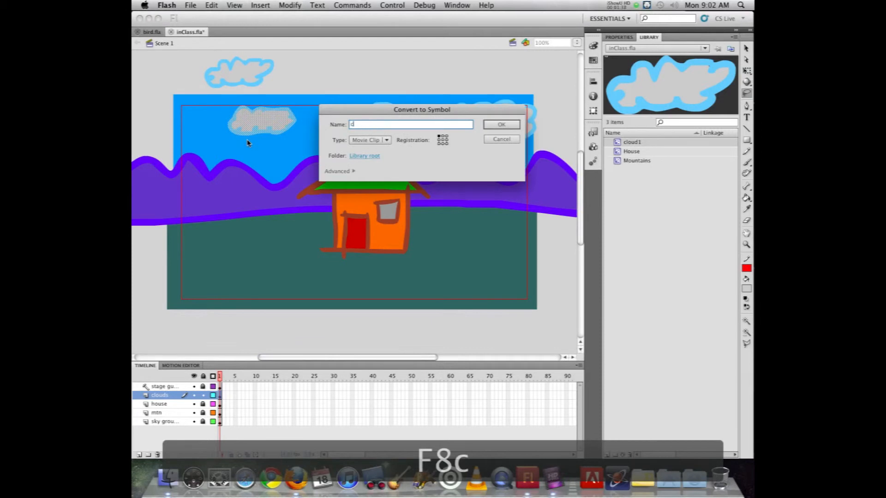
type("oud2")
key("Return")
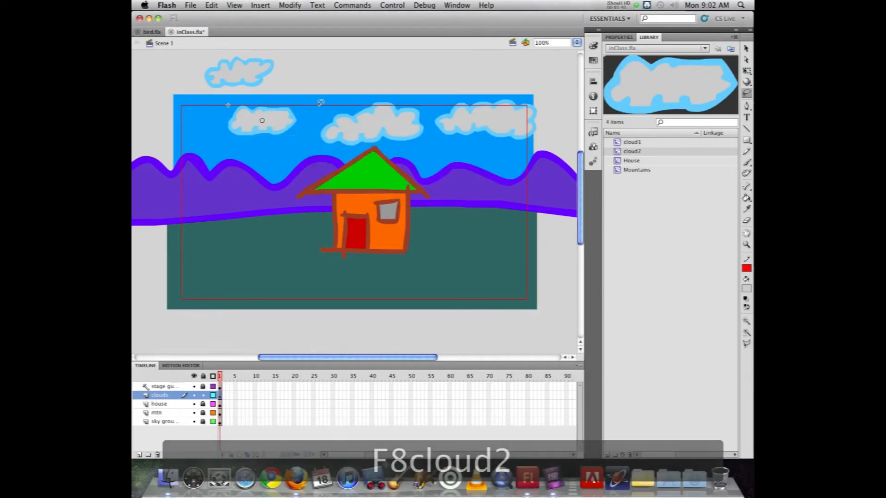
mouse_move(329, 103)
left_mouse_down()
mouse_move(326, 149)
mouse_move(408, 145)
mouse_move(431, 119)
mouse_move(369, 85)
mouse_move(328, 101)
left_mouse_up()
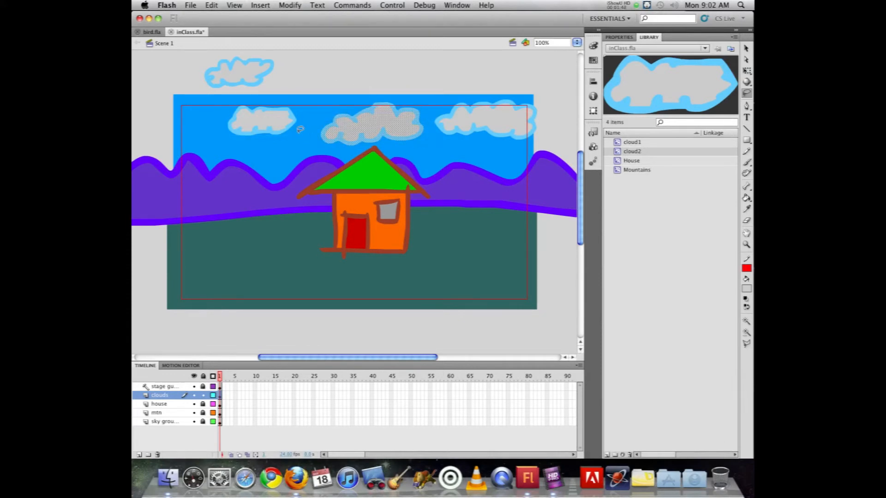
key("c")
key("l")
key("o")
key("u")
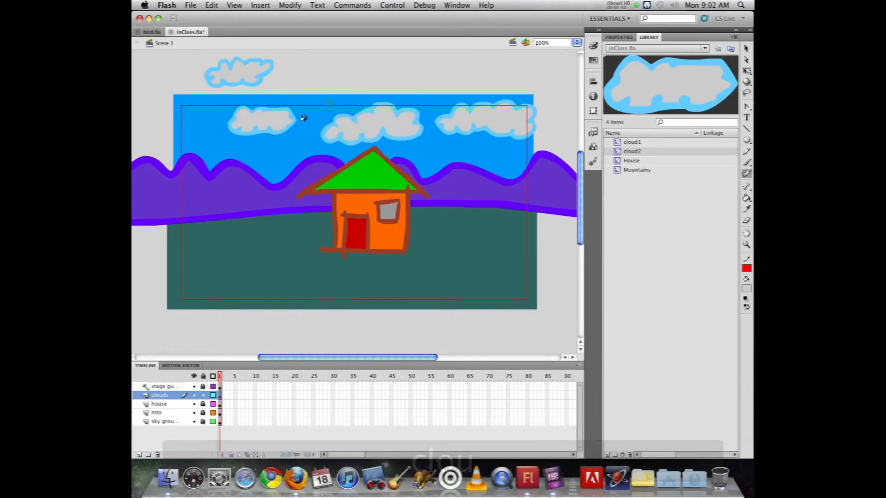
left_click(329, 103)
key("v")
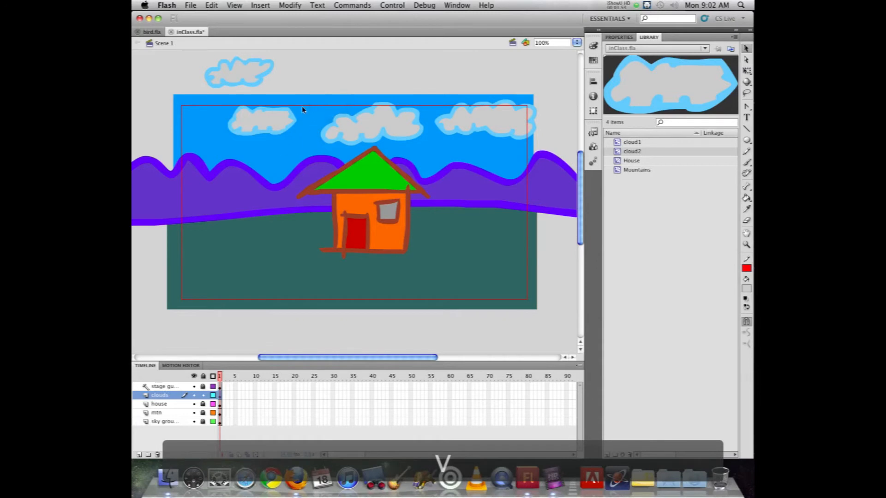
mouse_move(328, 92)
left_mouse_down()
mouse_move(333, 176)
mouse_move(367, 153)
left_mouse_up()
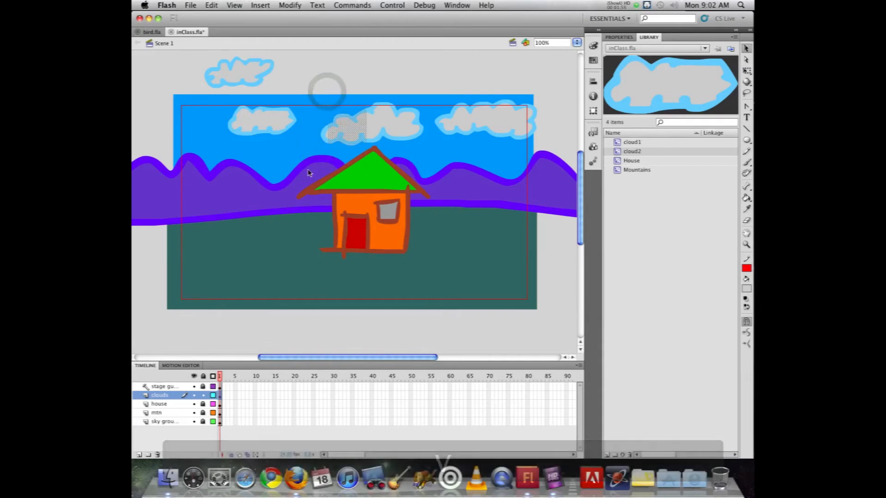
key("l")
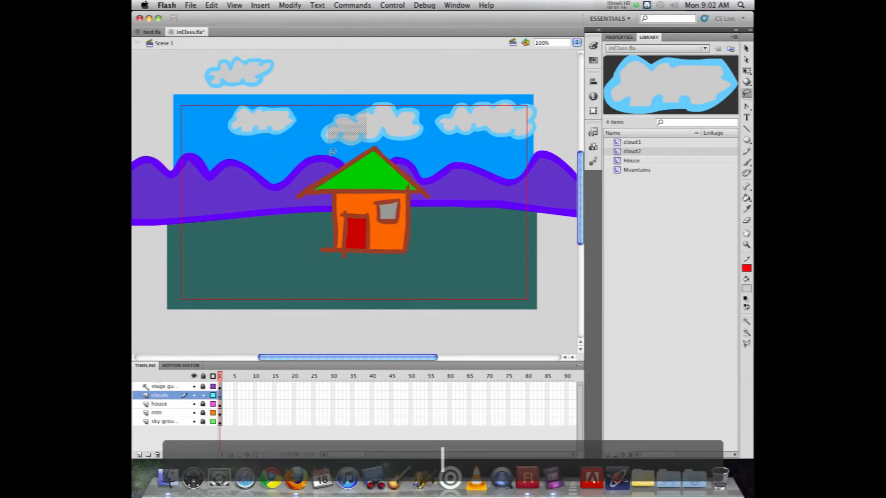
left_click(306, 75)
Lasso the middle cloud above the house and convert it to a movie clip symbol named cloud3.
mouse_move(330, 99)
left_mouse_down()
mouse_move(323, 152)
mouse_move(422, 149)
mouse_move(431, 137)
mouse_move(416, 87)
mouse_move(329, 100)
left_mouse_up()
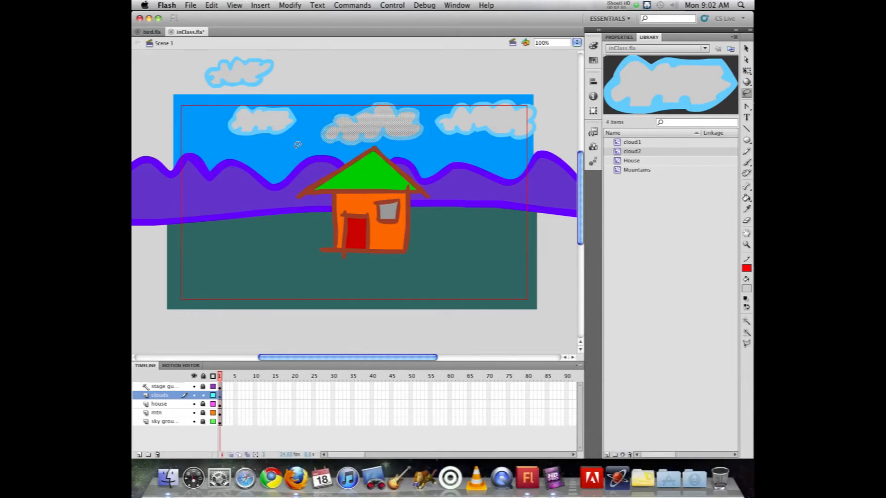
key("F8")
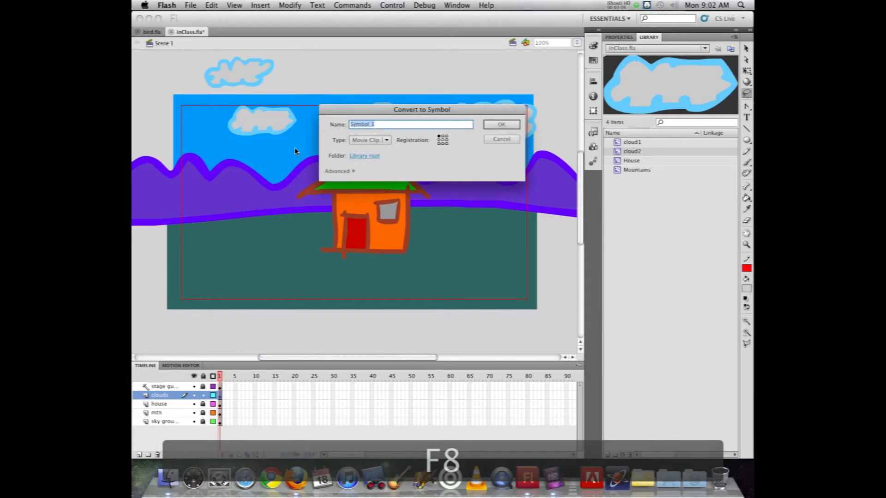
type("could")
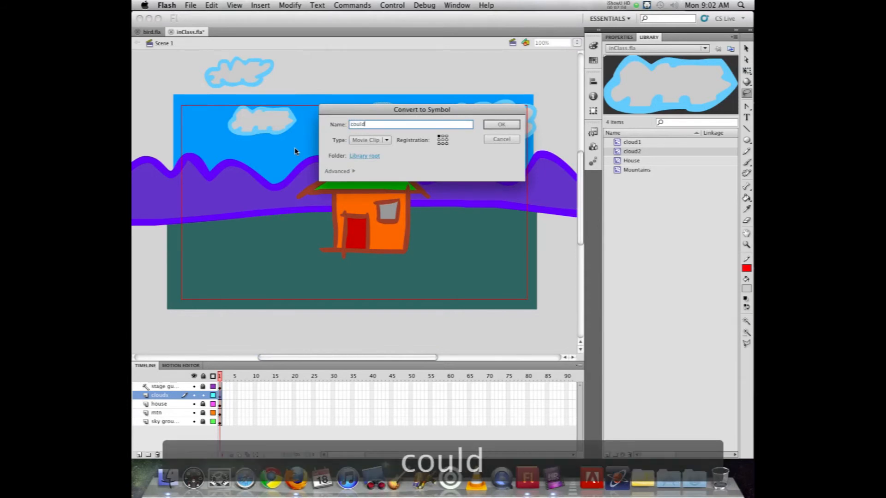
key("BackSpace")
key("BackSpace")
key("BackSpace")
key("BackSpace")
type("loud")
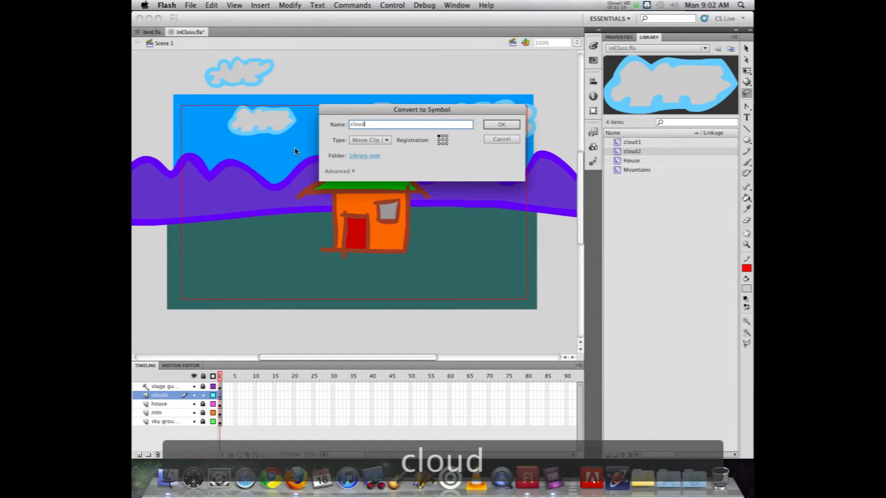
type("3")
key("Return")
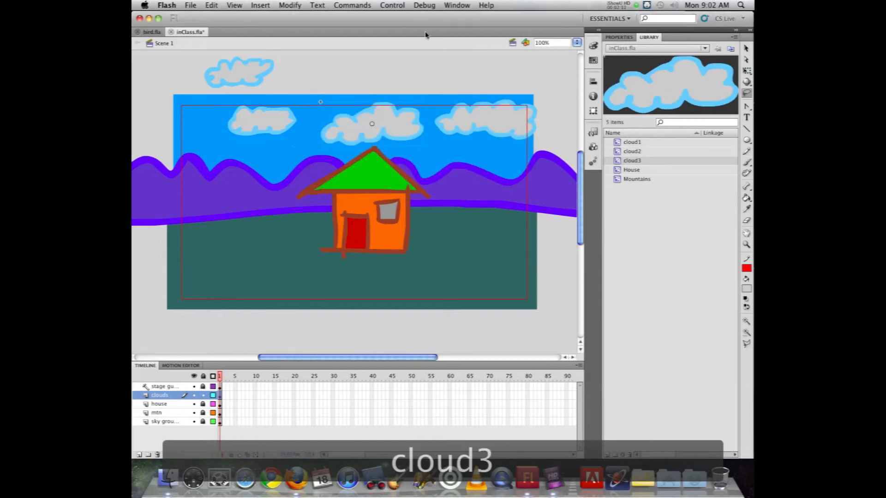
Lasso the rightmost cloud and convert it to a movie clip symbol named cloud4.
mouse_move(442, 96)
left_mouse_down()
mouse_move(551, 134)
mouse_move(447, 100)
mouse_move(428, 120)
left_mouse_up()
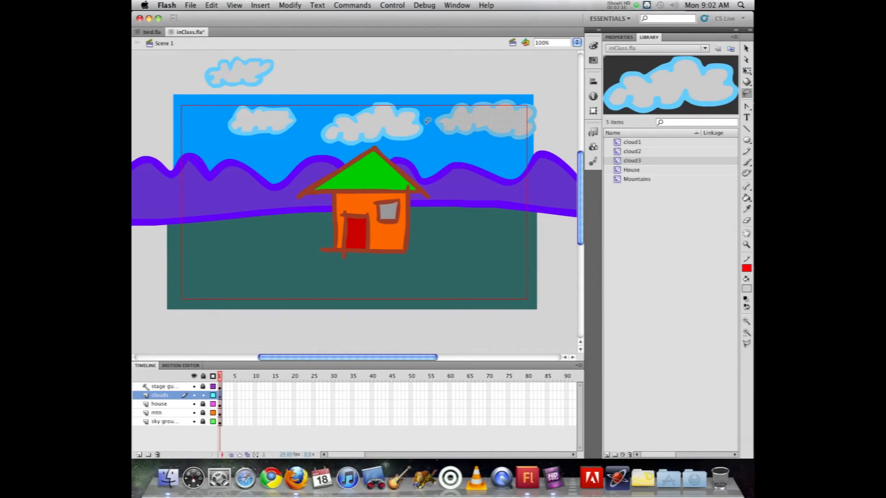
key("F8")
type("cloud")
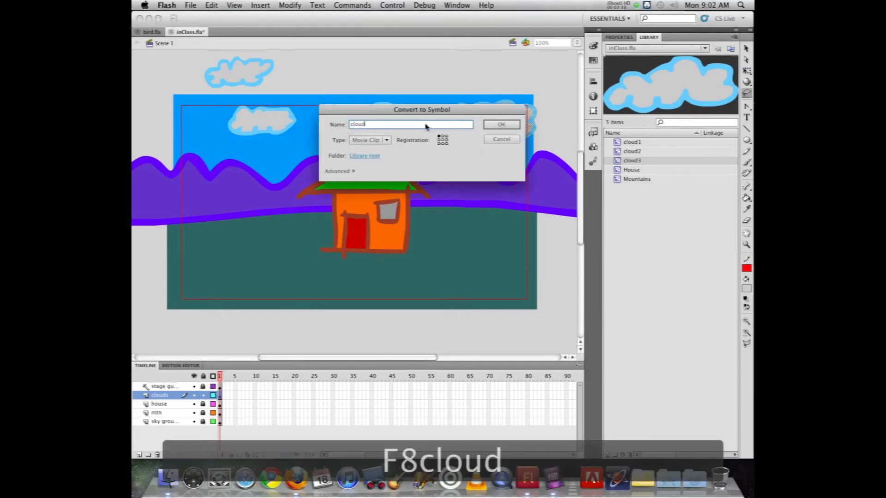
type("4")
key("Return")
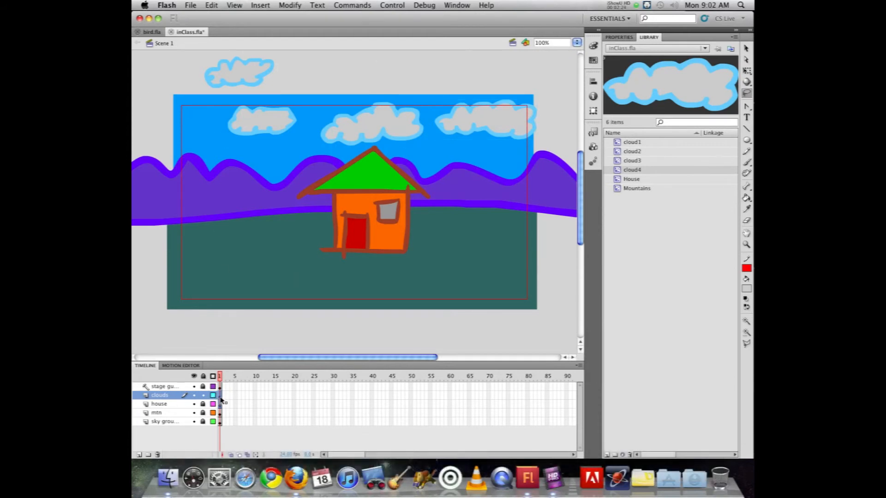
Shift the leftmost cloud inside the sky slightly down and to the right with the Selection tool.
left_click(220, 396)
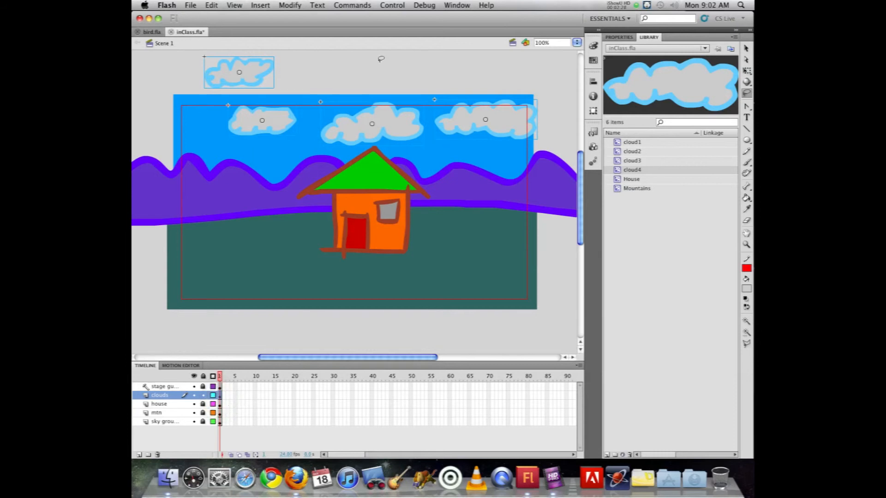
left_click(748, 48)
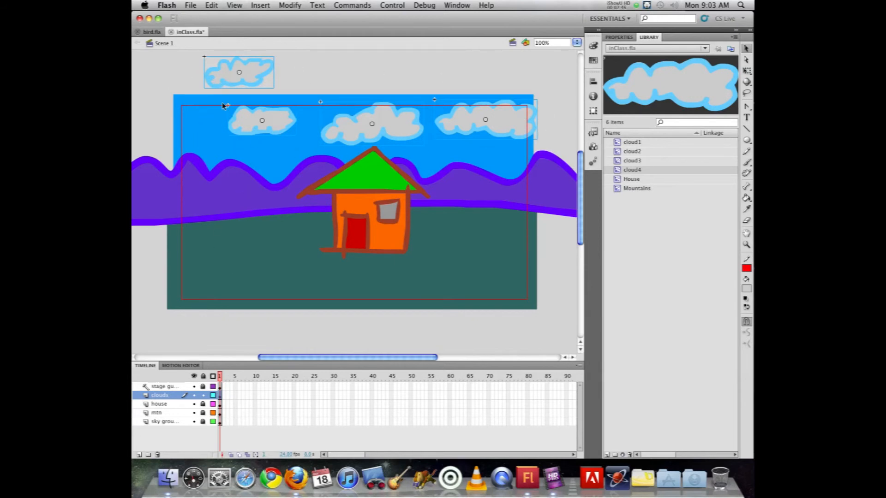
left_click(405, 128)
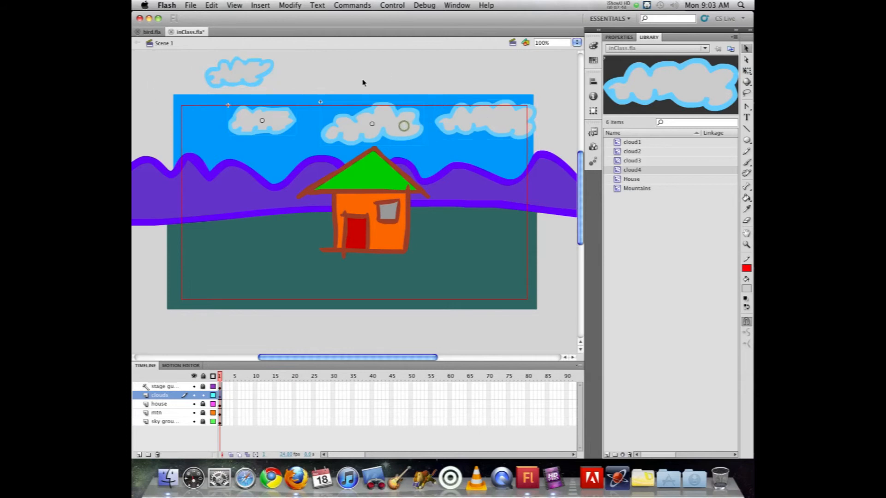
left_click(240, 72)
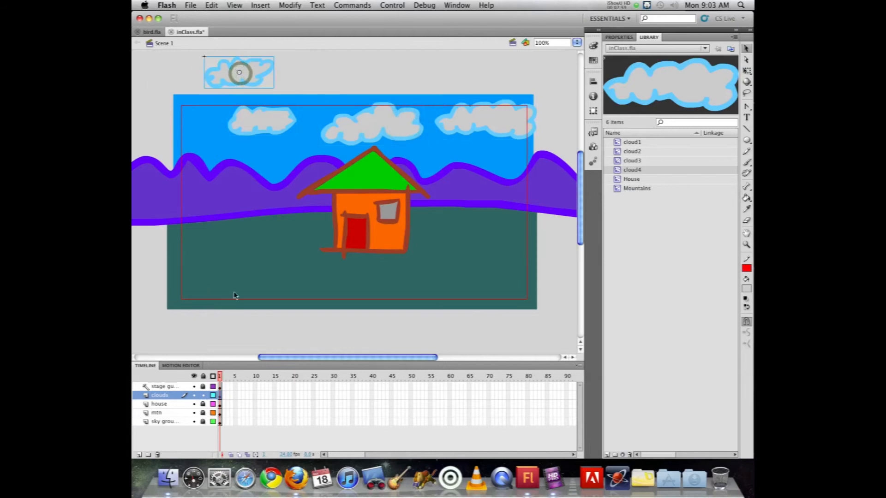
left_click_drag(272, 118, 277, 122)
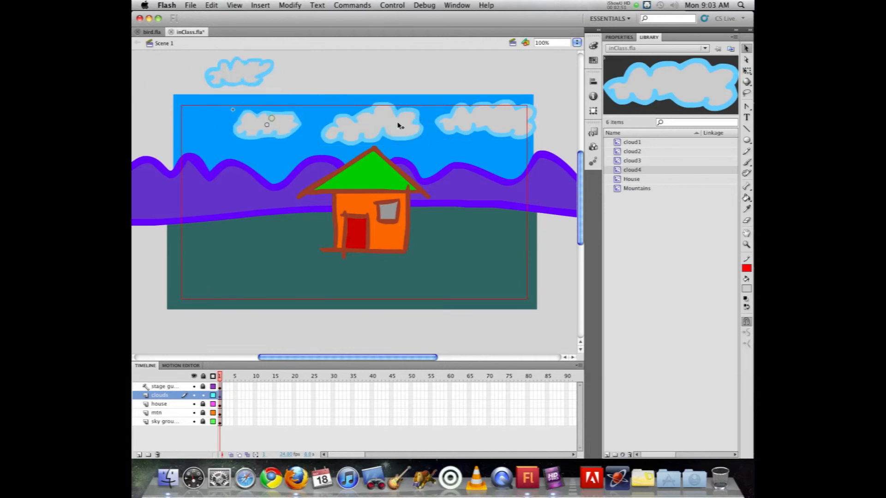
Select all four cloud symbols together, including the one above the stage, and distribute them to separate layers.
left_click(371, 119, "shift")
left_click(485, 119, "shift")
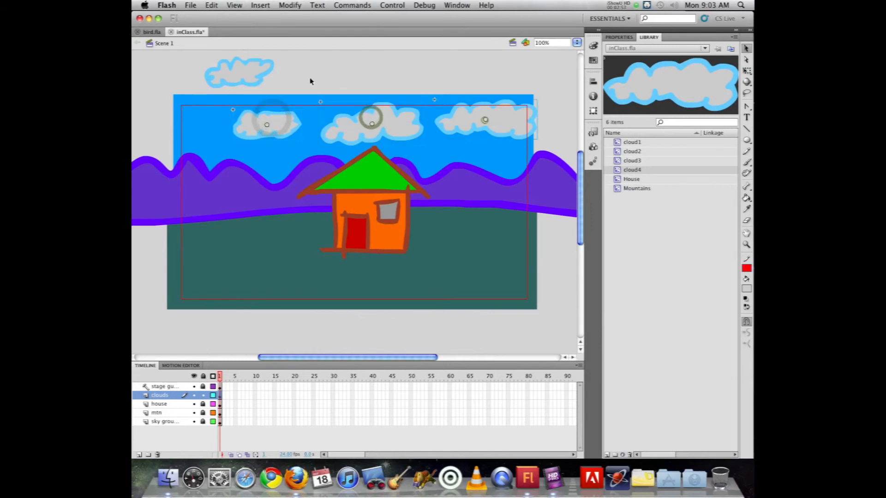
left_click(239, 72, "shift")
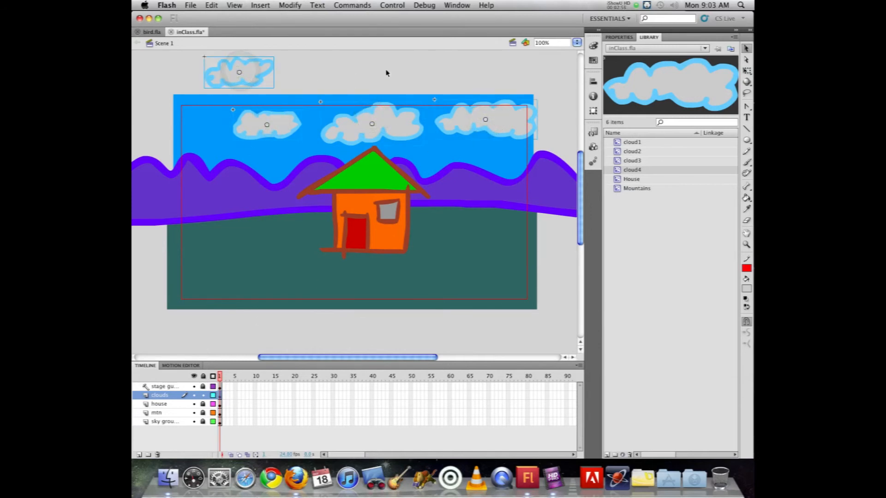
right_click(221, 398)
left_click(235, 440)
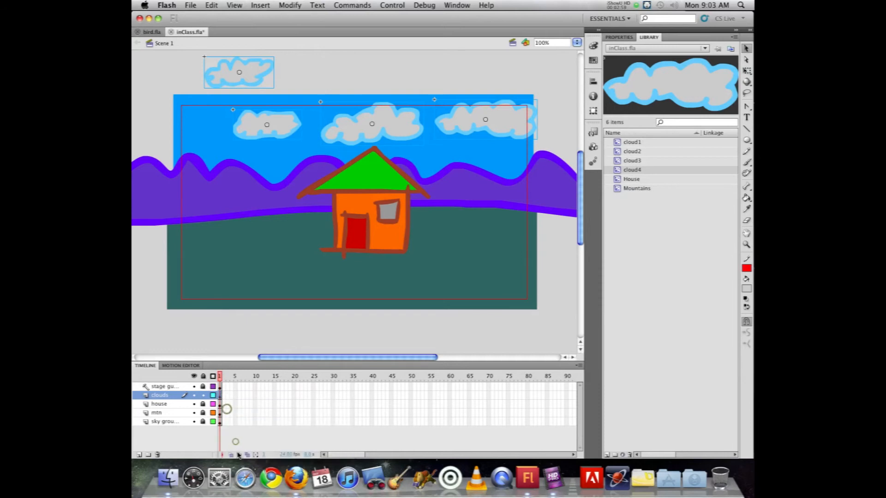
right_click(223, 398)
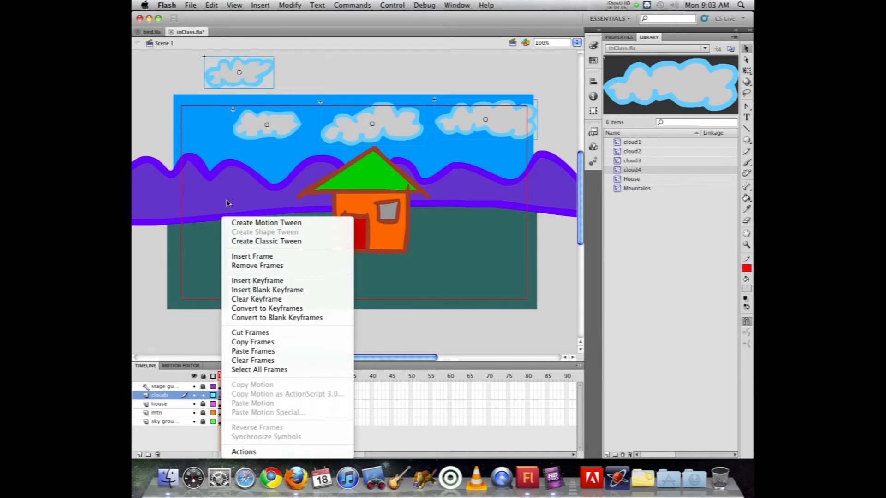
right_click(284, 130)
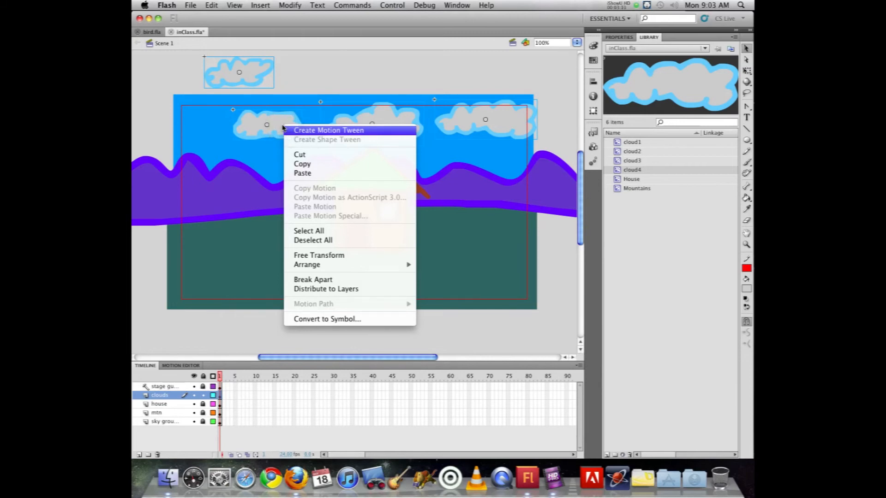
left_click(324, 292)
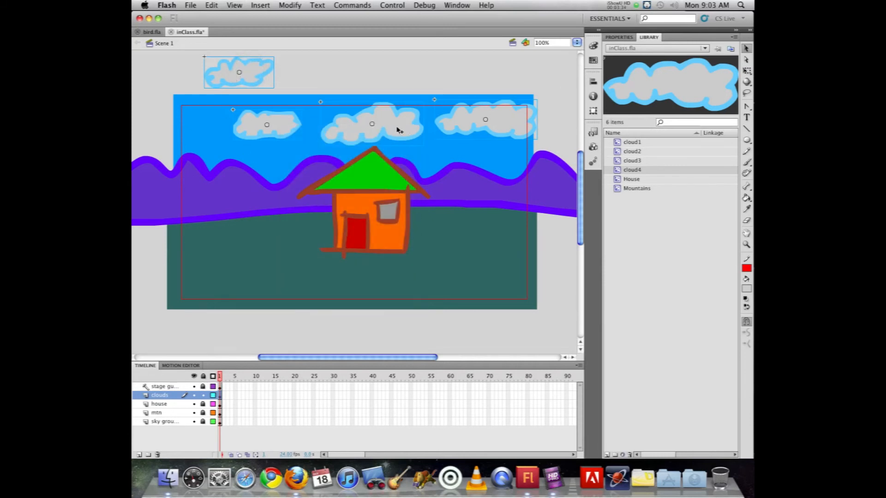
right_click(397, 126)
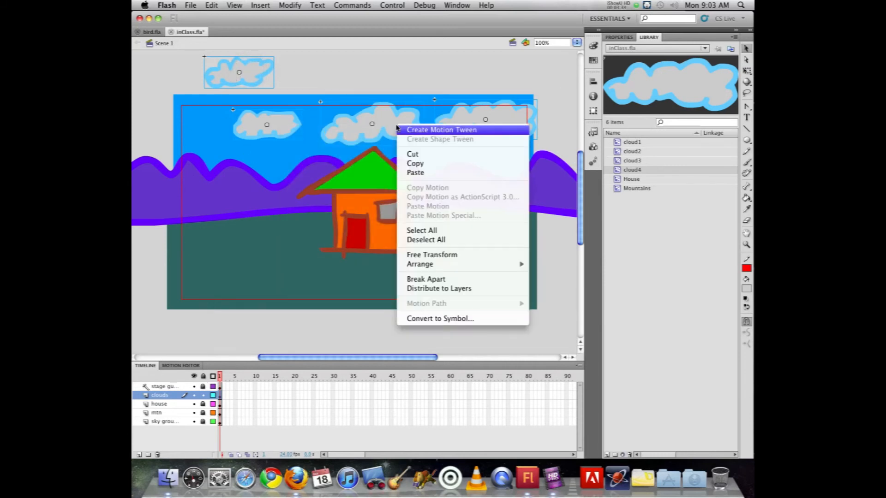
left_click(424, 289)
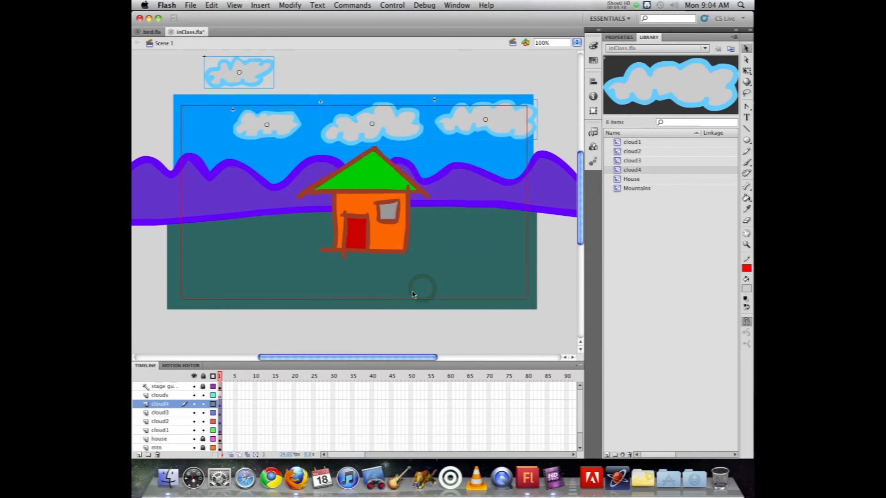
Delete the emptied clouds layer above the cloud4 layer.
scroll(166, 400, "down", 2)
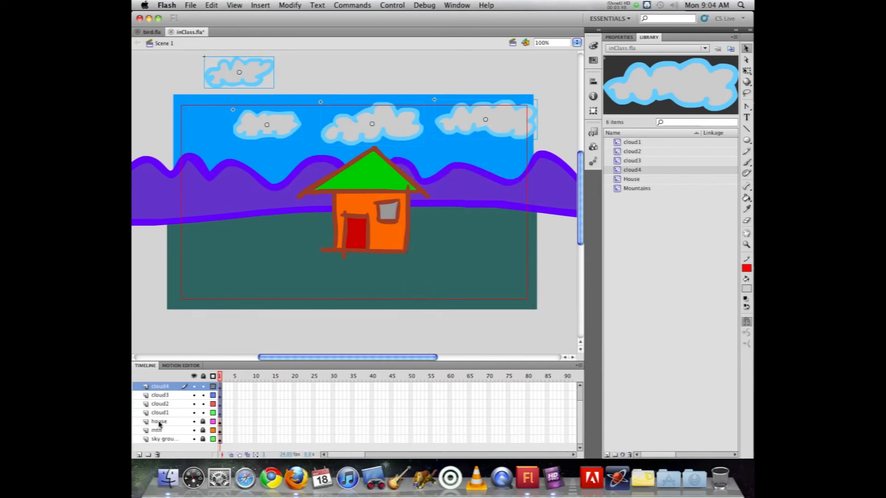
scroll(162, 416, "up", 2)
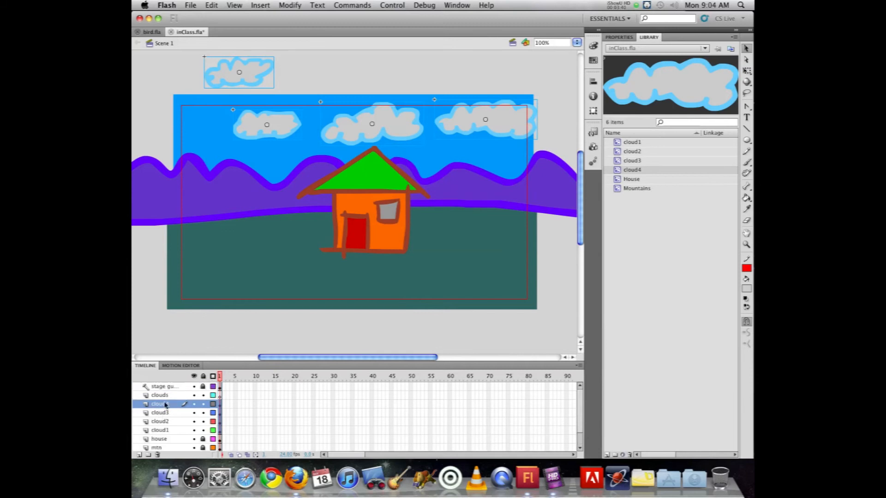
left_click(160, 396)
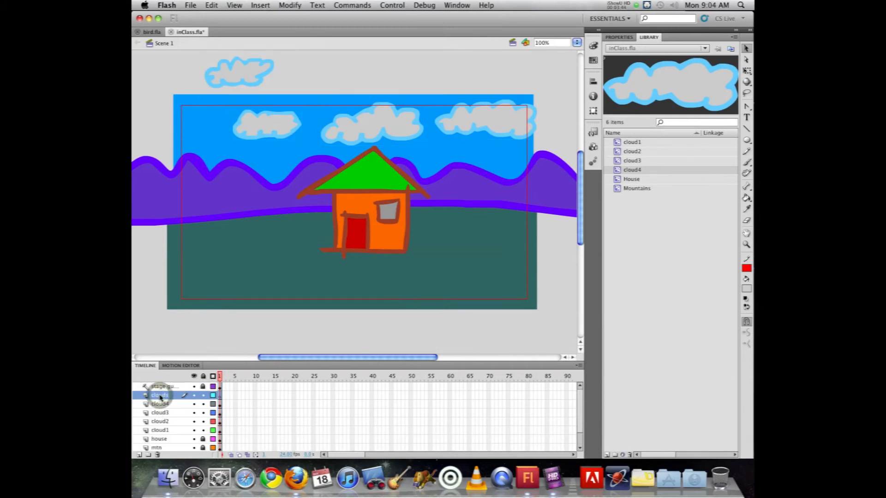
left_click(157, 455)
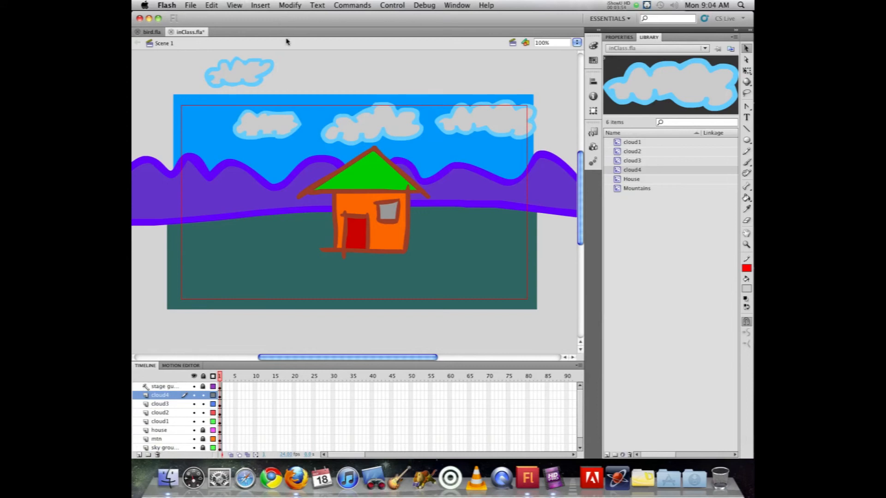
Move the cloud above the stage down onto the sky's upper-left corner and save the file.
left_click(230, 69)
left_click_drag(233, 65, 205, 109)
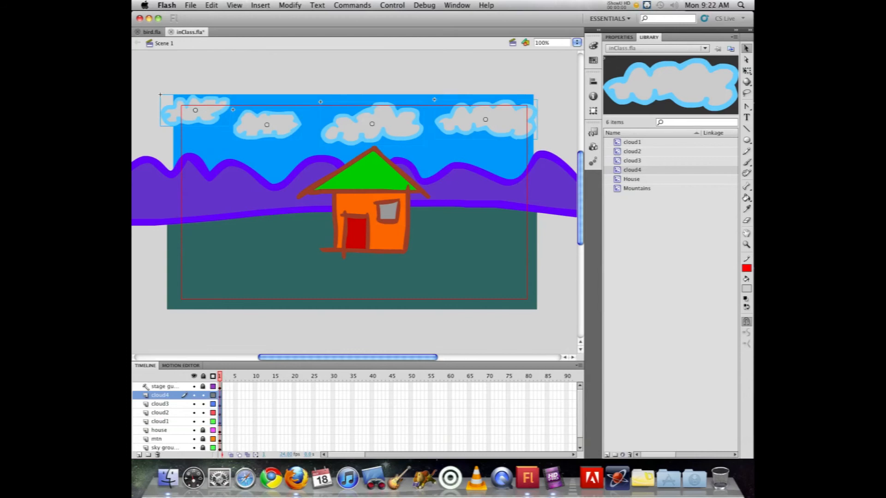
key("super+s")
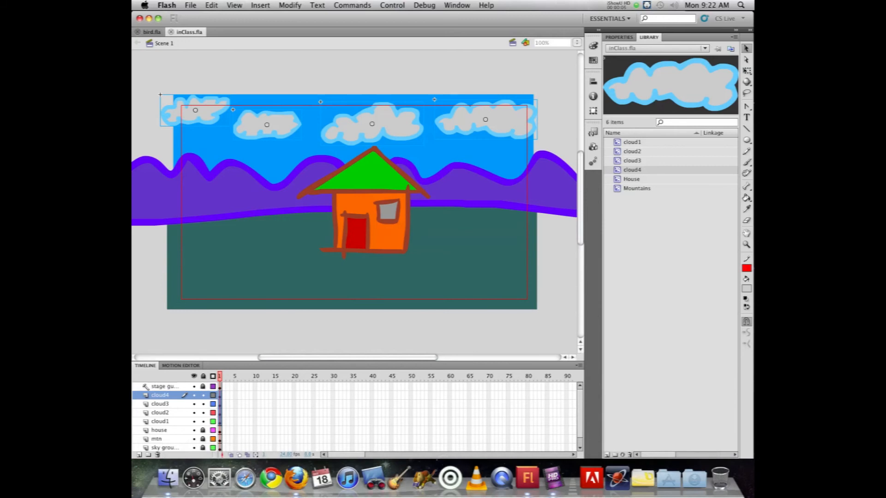
Open the middle cloud's cloud3 symbol for editing in place and deselect its artwork.
left_click(372, 179)
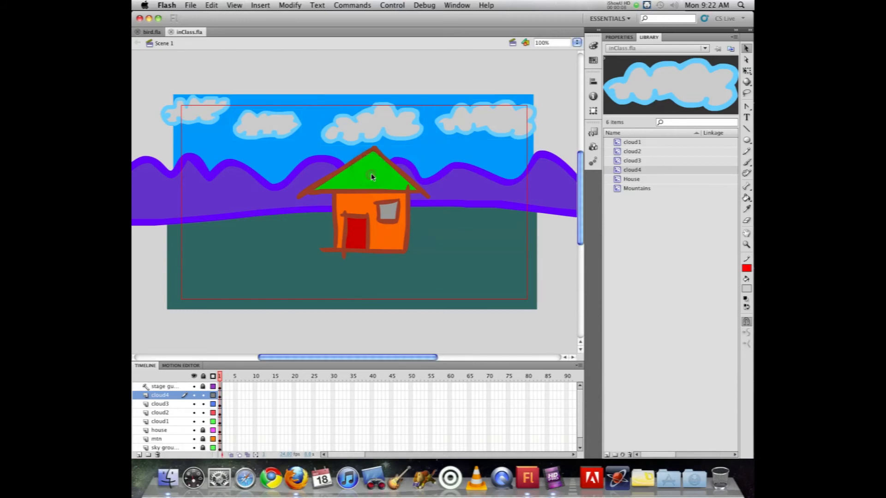
double_click(351, 127)
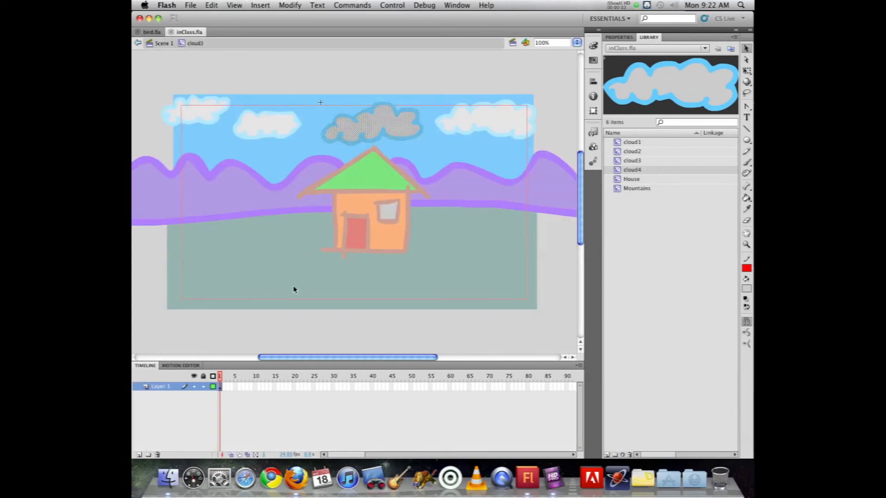
left_click(303, 157)
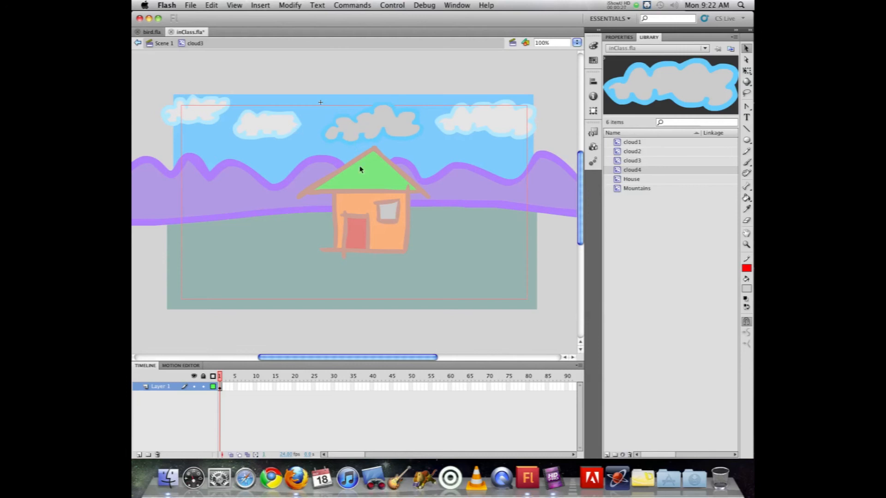
left_click(478, 120)
left_click(505, 137)
left_click(478, 177)
left_click(446, 223)
left_click(352, 210)
left_click(210, 205)
Display the document properties and leave the cloud3 symbol to return to the main scene.
left_click(613, 37)
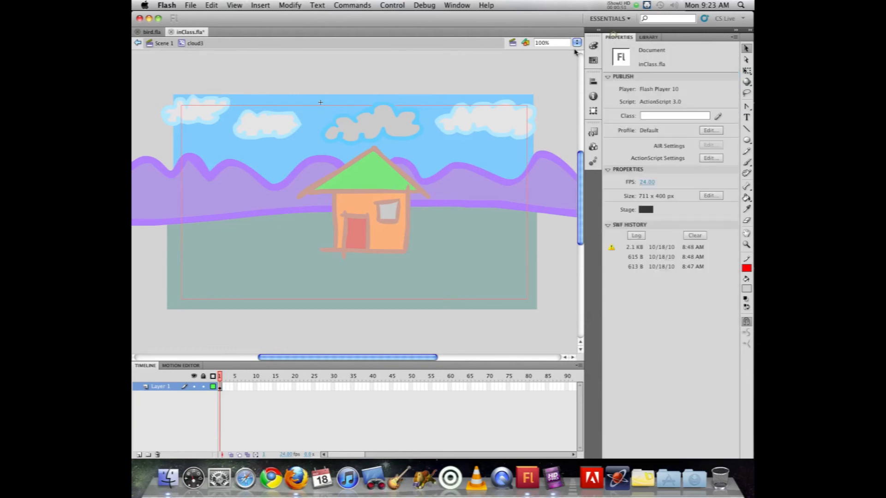
double_click(220, 85)
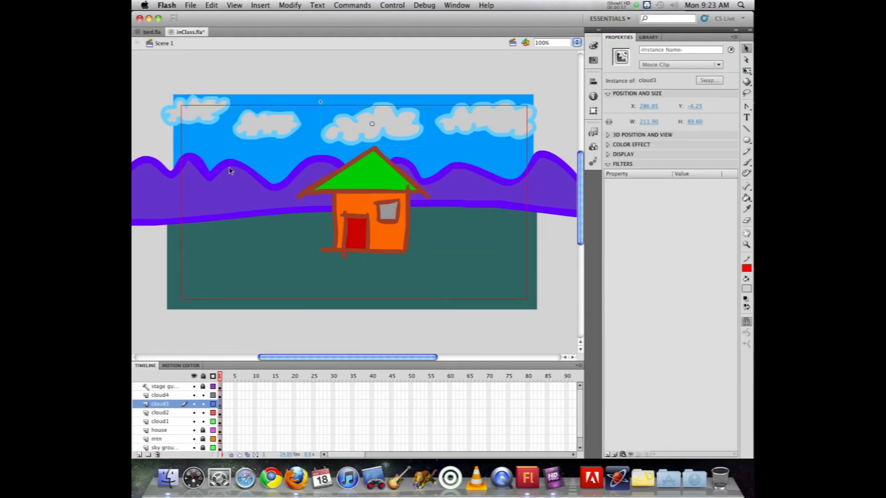
Look inside the cloud2 symbol and the cloud4 symbol in place, returning to Scene 1 after each.
double_click(256, 126)
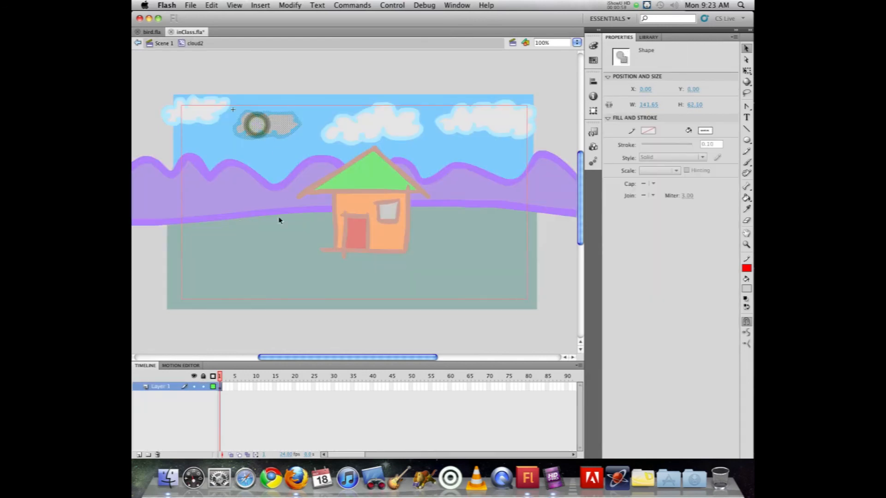
left_click(166, 44)
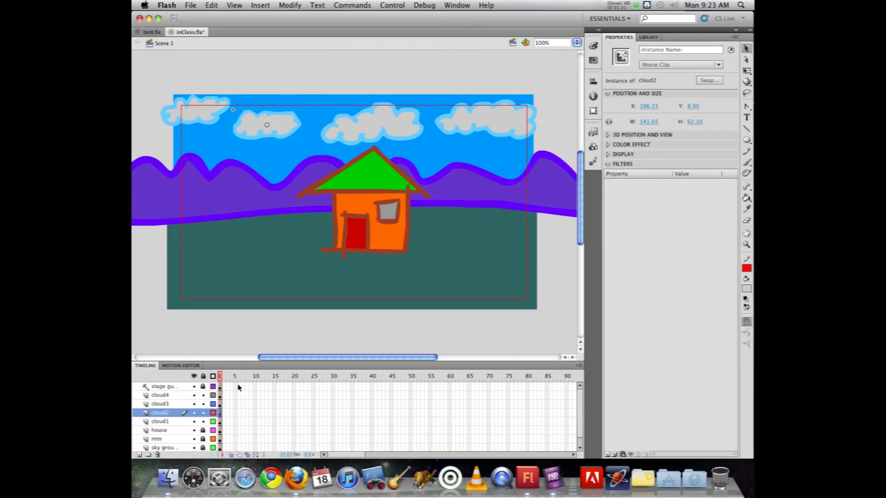
double_click(490, 121)
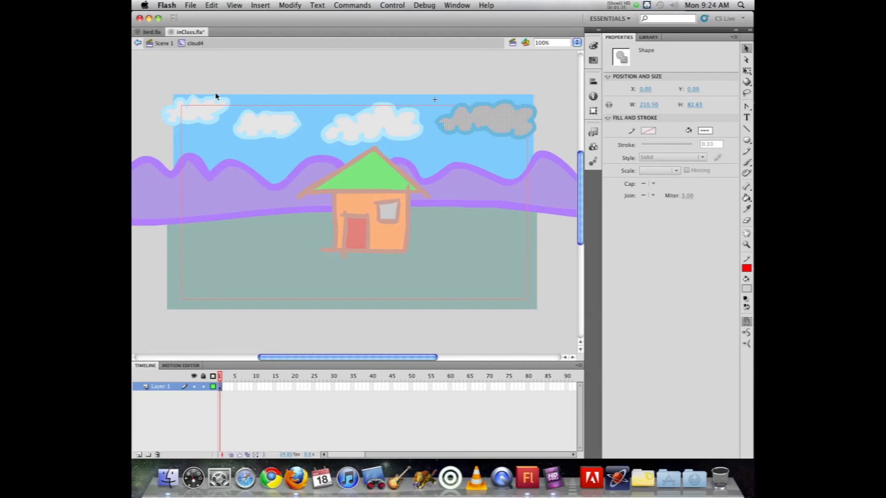
left_click(161, 43)
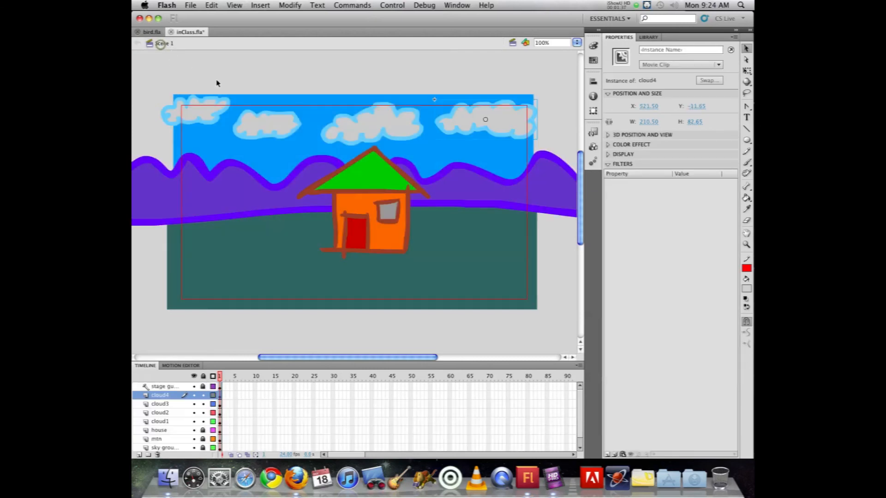
Shift the cloud3 instance about 8 px to the left and open its symbol for editing in place.
left_click_drag(377, 122, 370, 123)
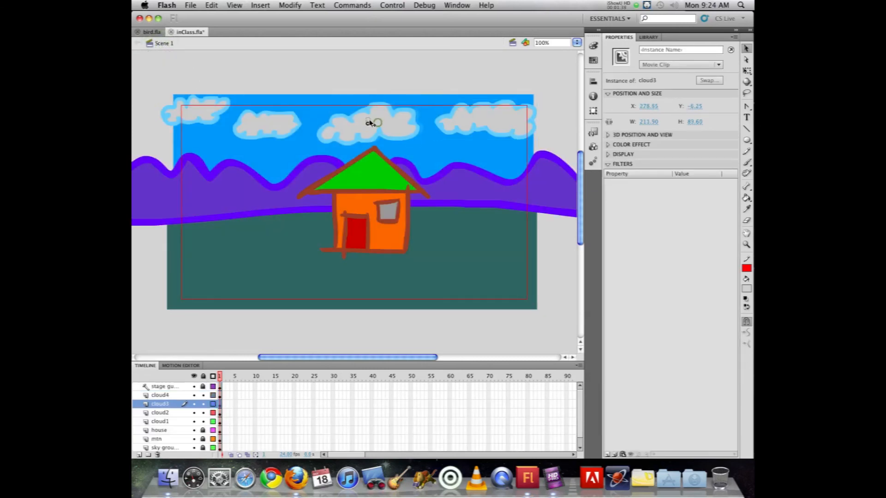
double_click(367, 123)
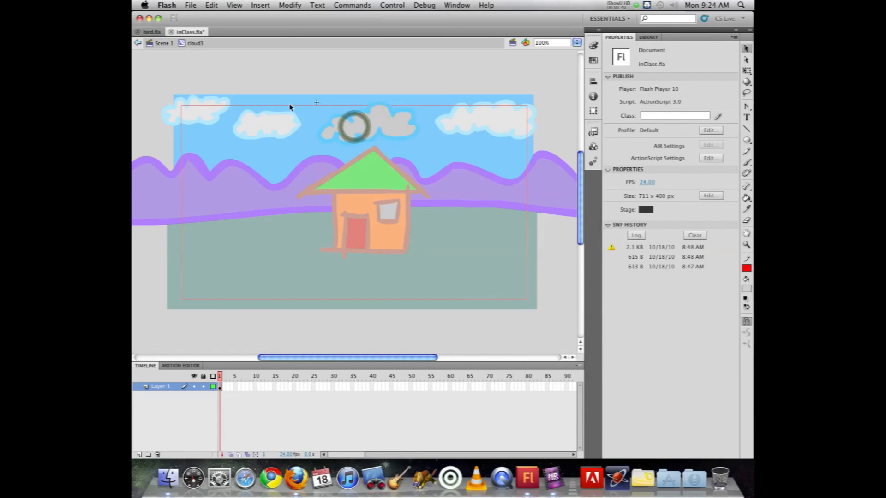